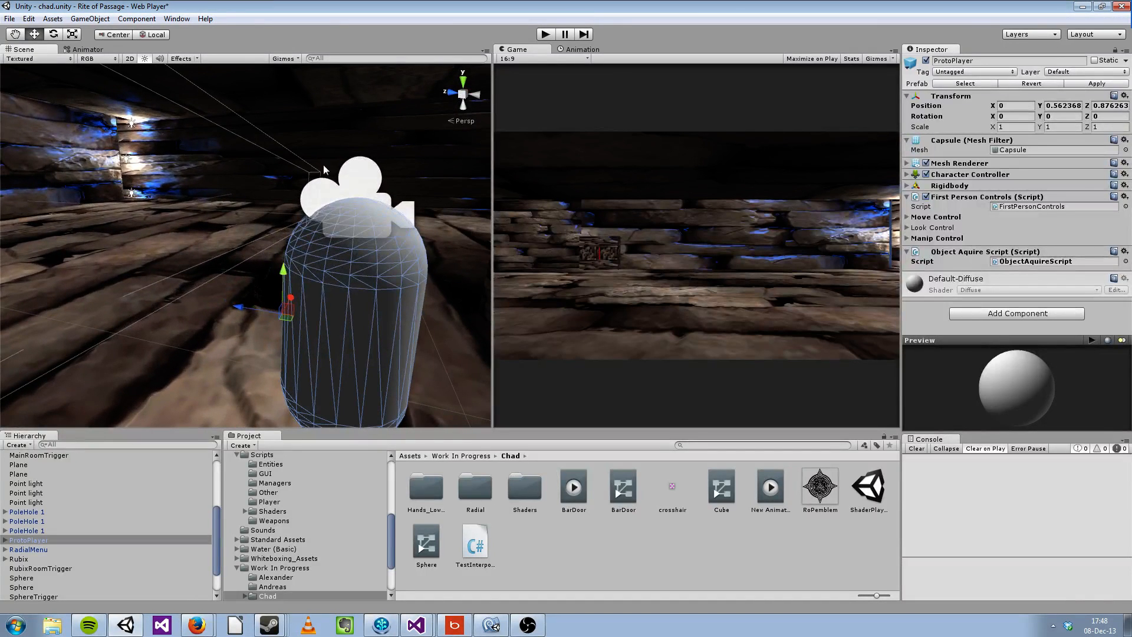
Step: Collapse the Object Aquire Script component on the ProtoPlayer object
{"action": "scroll", "coordinate": [317, 251], "scroll_direction": "down", "scroll_amount": 4}
{"action": "left_click_drag", "start_coordinate": [317, 252], "coordinate": [377, 250], "text": "alt"}
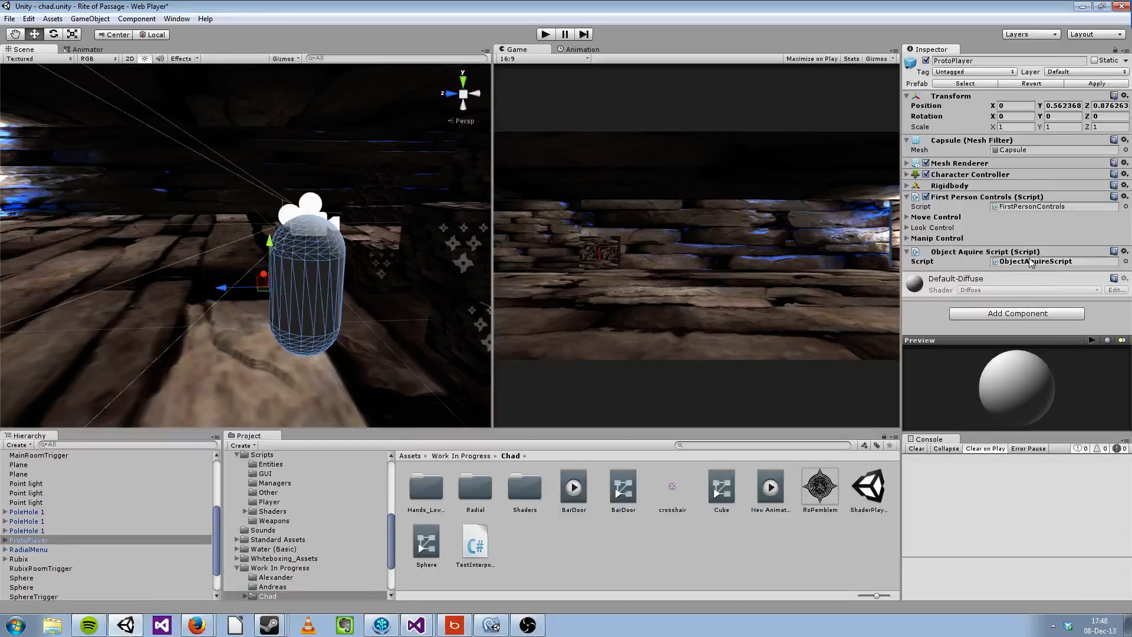
{"action": "left_click", "coordinate": [907, 252]}
{"action": "left_click", "coordinate": [907, 252]}
{"action": "left_click", "coordinate": [907, 252]}
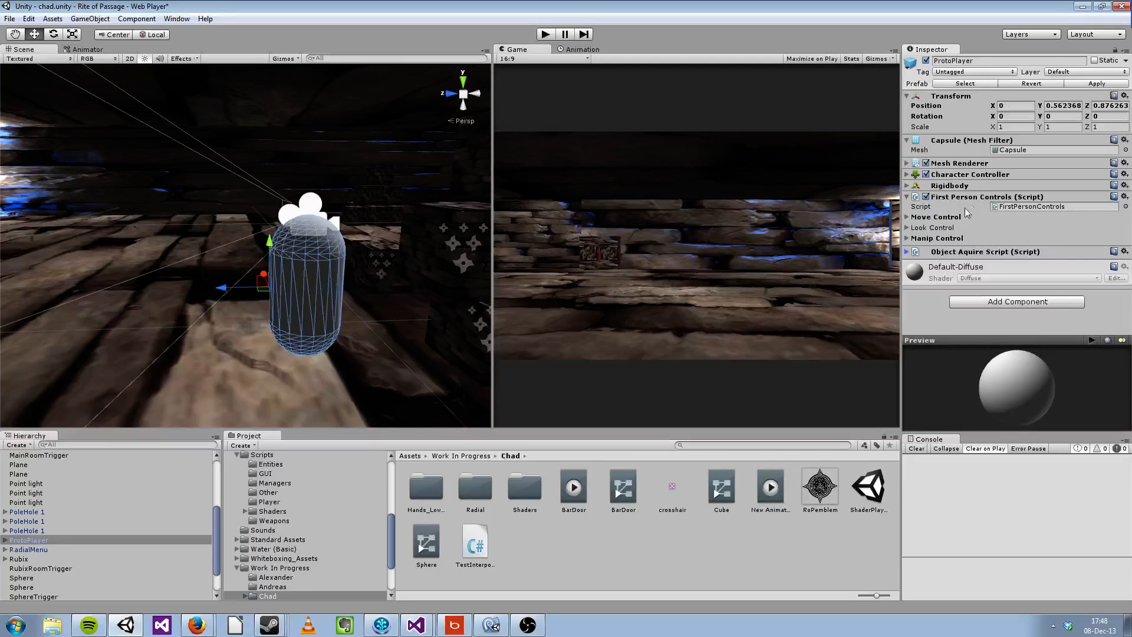
Step: Expand the Move Control settings of First Person Controls and lower the Speed Modifier to 6.39, keeping the Sprint Modifier at 2
{"action": "left_click", "coordinate": [908, 218]}
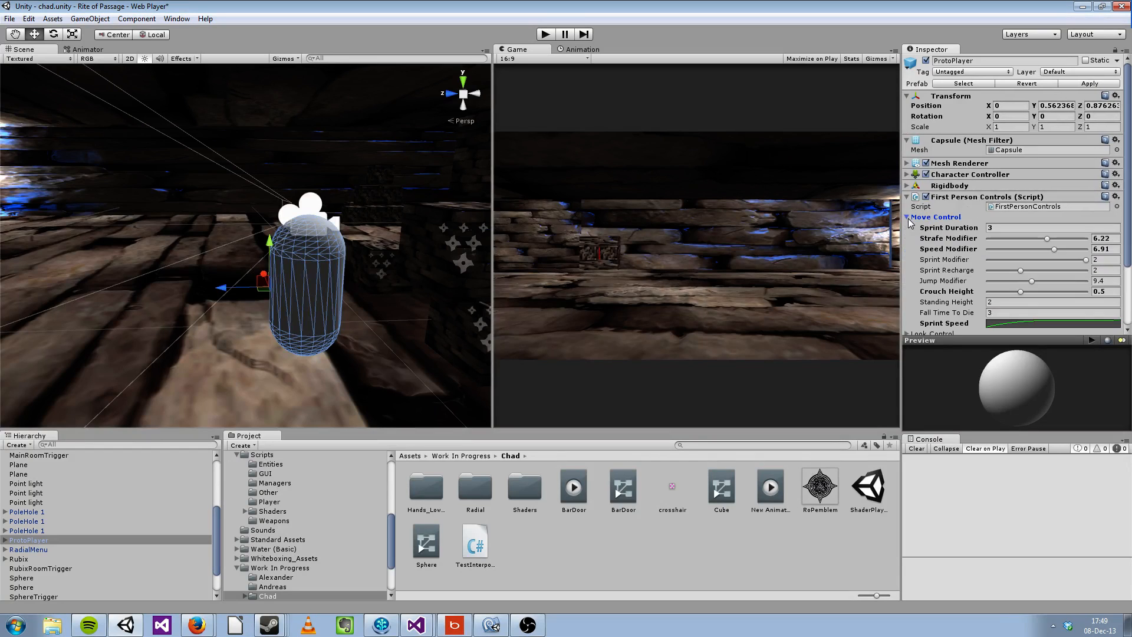
{"action": "scroll", "coordinate": [964, 218], "scroll_direction": "down", "scroll_amount": 3}
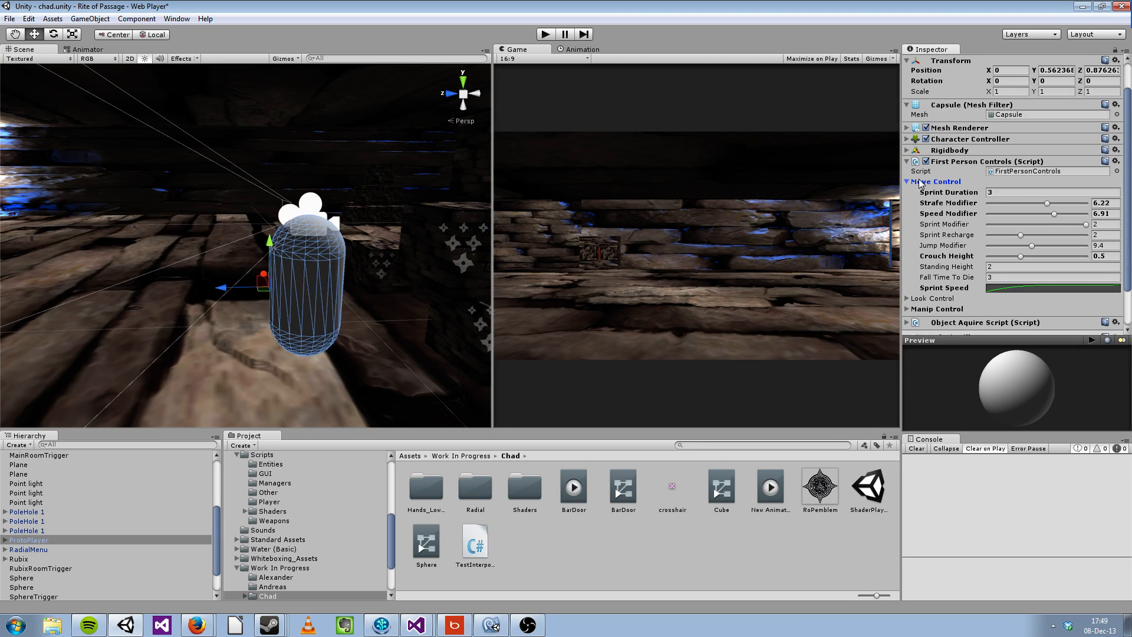
{"action": "left_click", "coordinate": [1023, 193]}
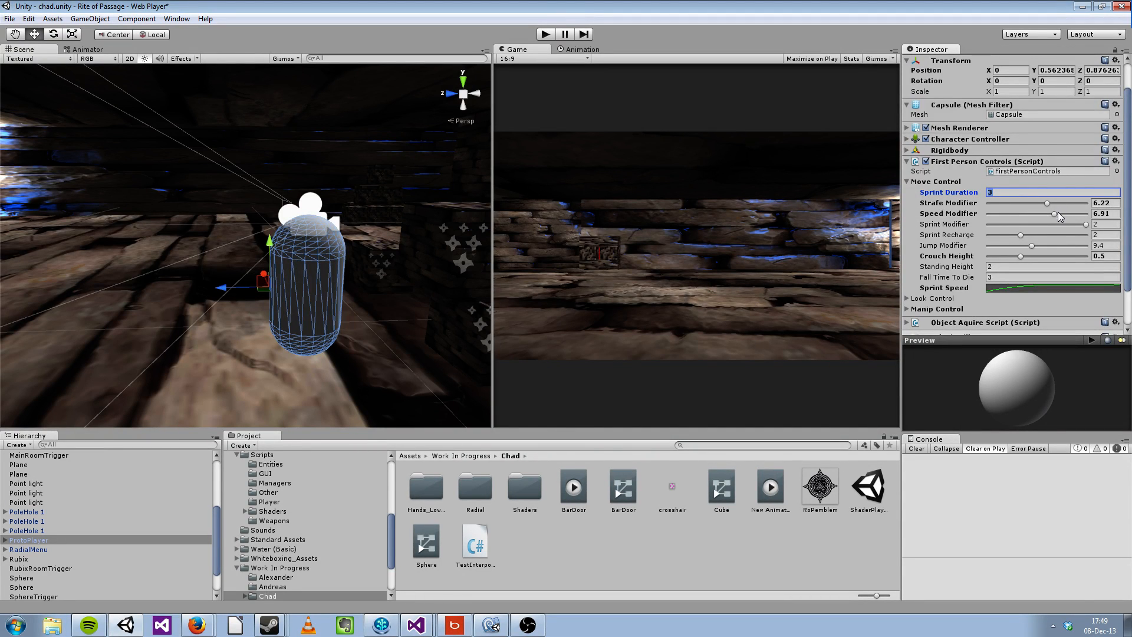
{"action": "left_click_drag", "start_coordinate": [1053, 215], "coordinate": [1050, 216]}
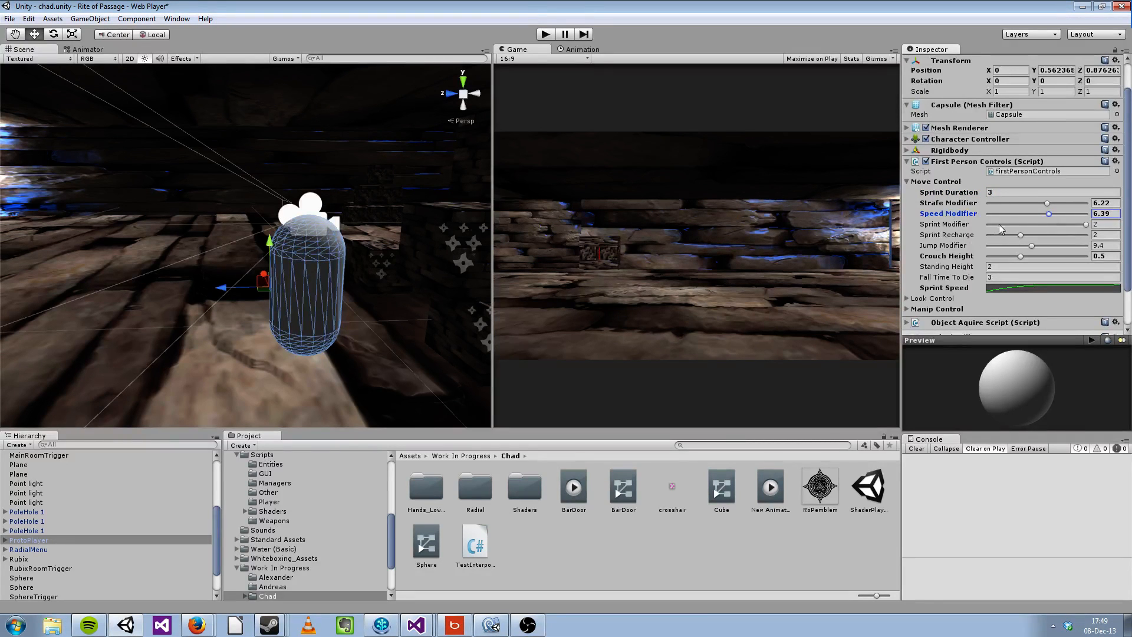
{"action": "left_click", "coordinate": [1084, 224]}
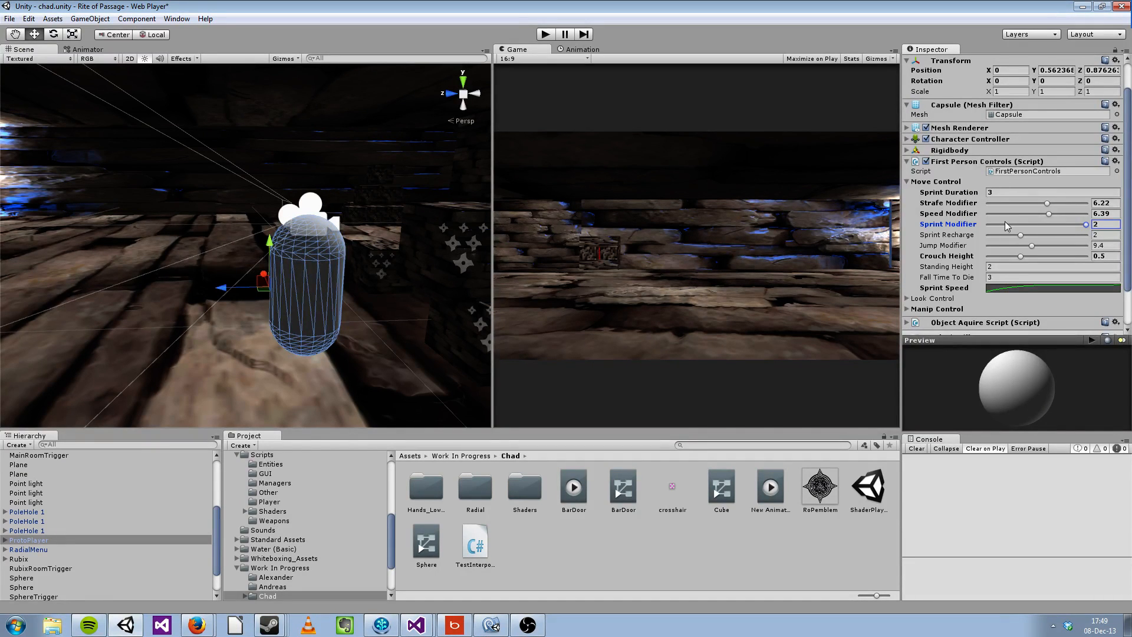
Step: Run the game in play mode and test sprinting and walking the player around the room
{"action": "left_click", "coordinate": [546, 33]}
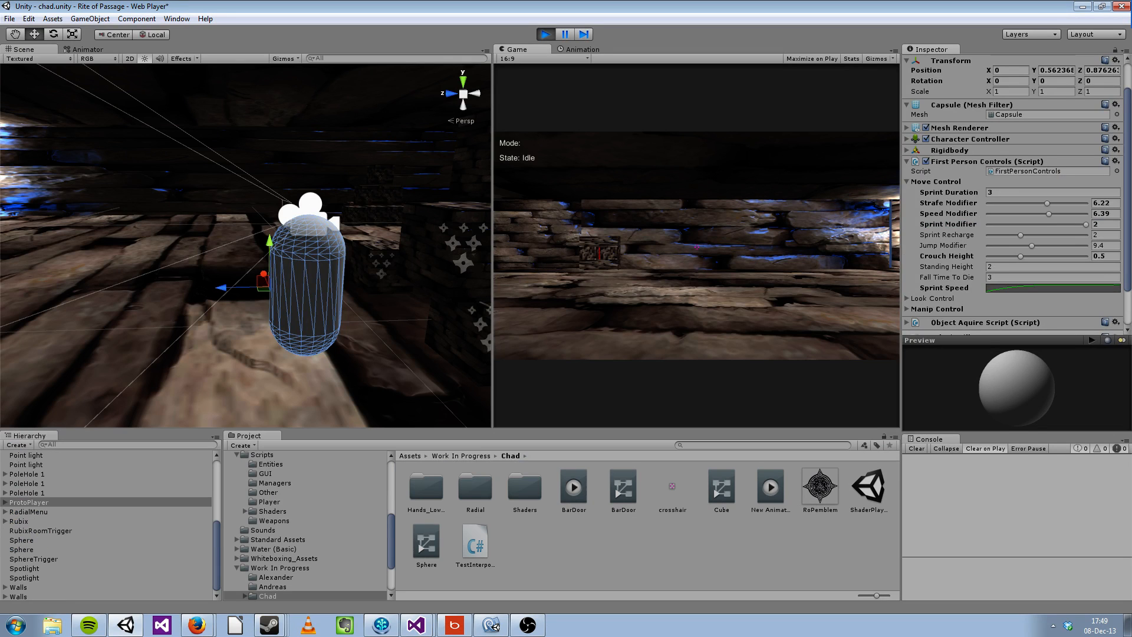
{"action": "key", "text": "shift+w"}
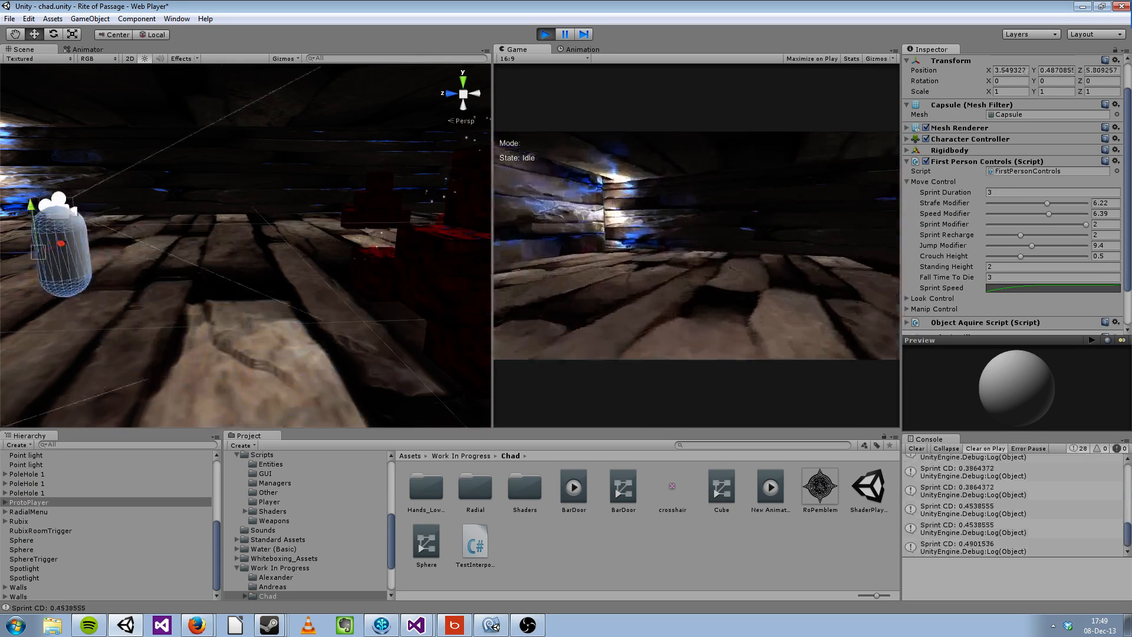
{"action": "key", "text": "shift+w"}
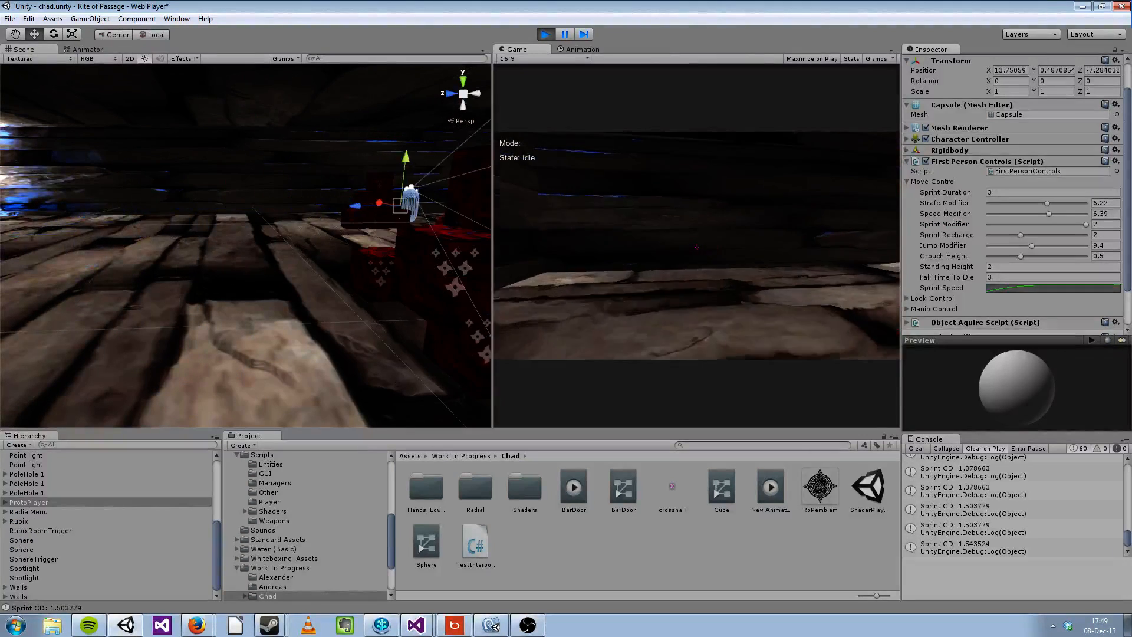
{"action": "key", "text": "shift+w"}
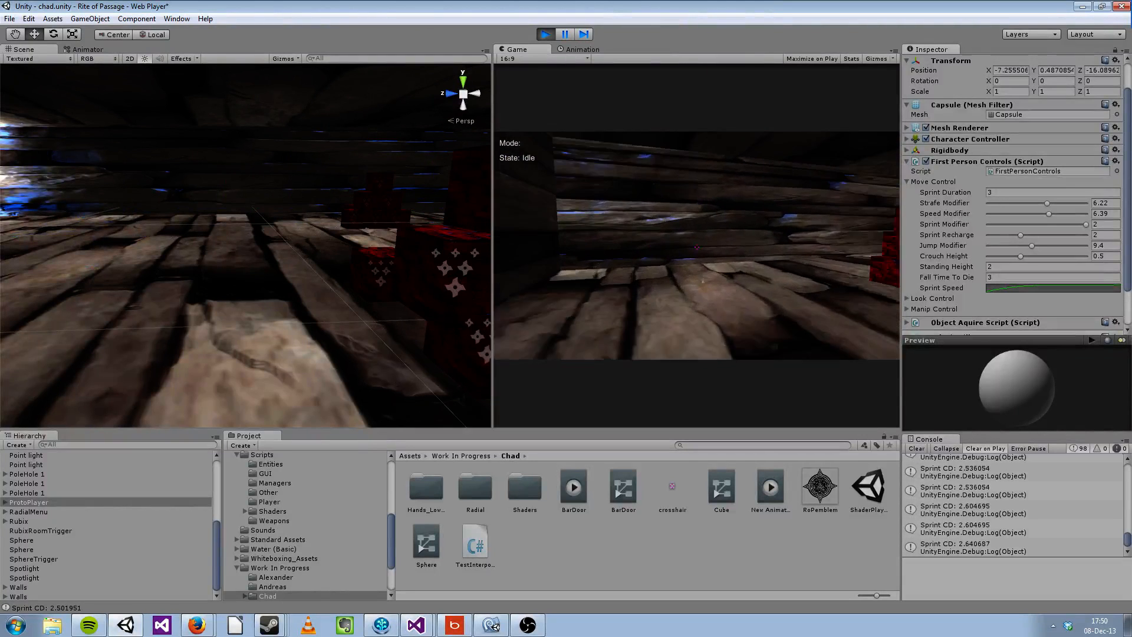
{"action": "key", "text": "w"}
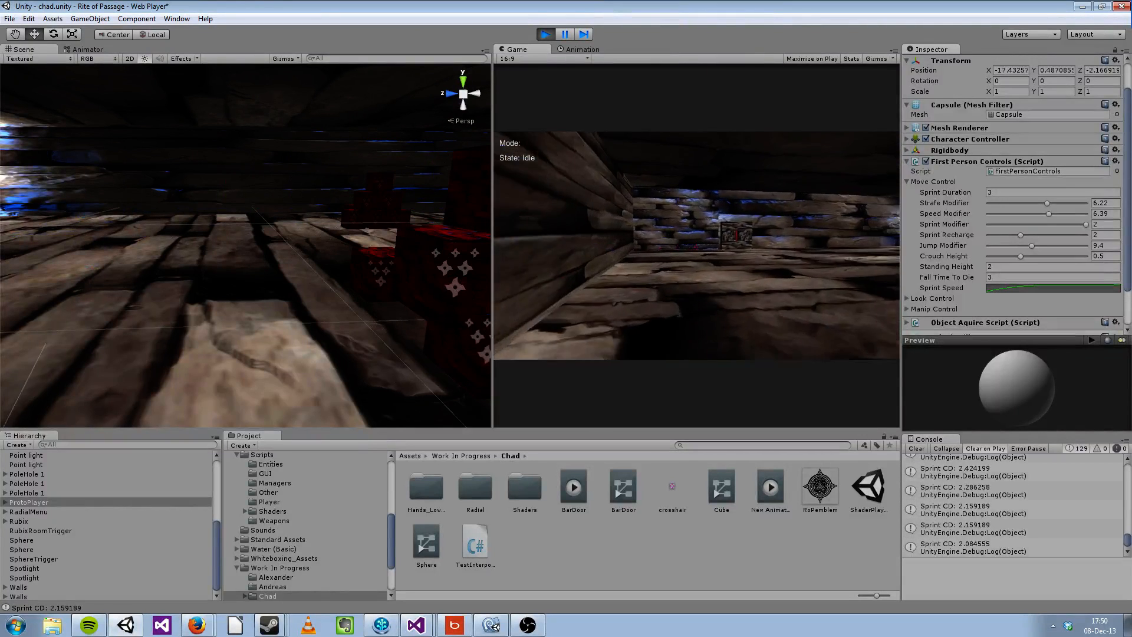
{"action": "key", "text": "w"}
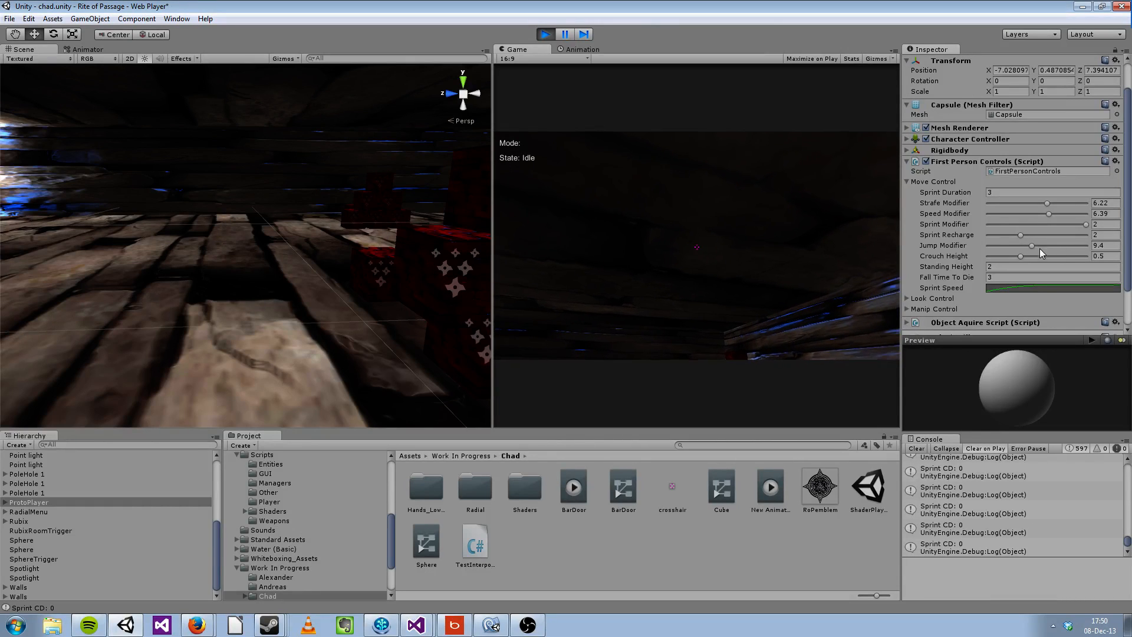
Step: Raise the Jump Modifier to 17.9 and test it with several forward jumps in the running game
{"action": "left_click_drag", "start_coordinate": [1034, 246], "coordinate": [1075, 246]}
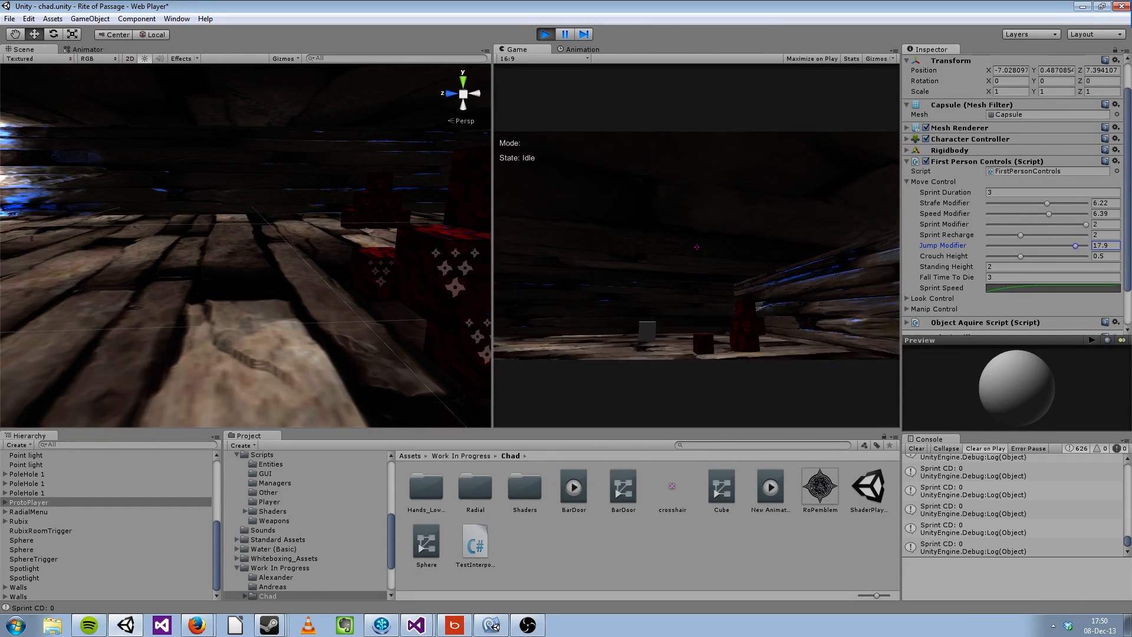
{"action": "key", "text": "space"}
{"action": "key", "text": "w"}
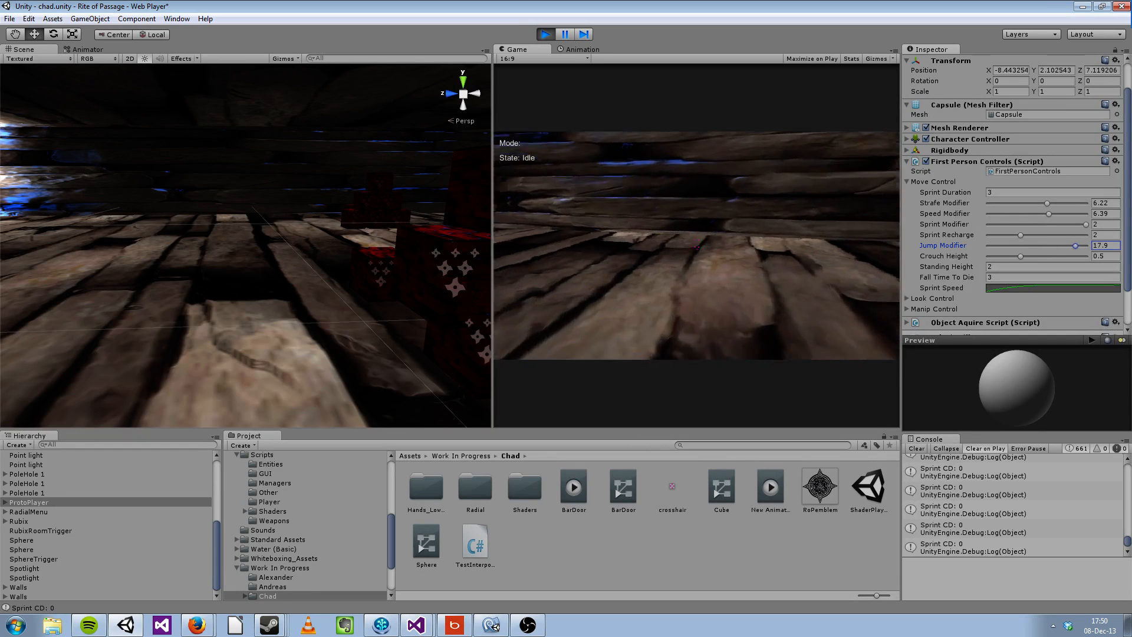
{"action": "key", "text": "space"}
{"action": "key", "text": "w"}
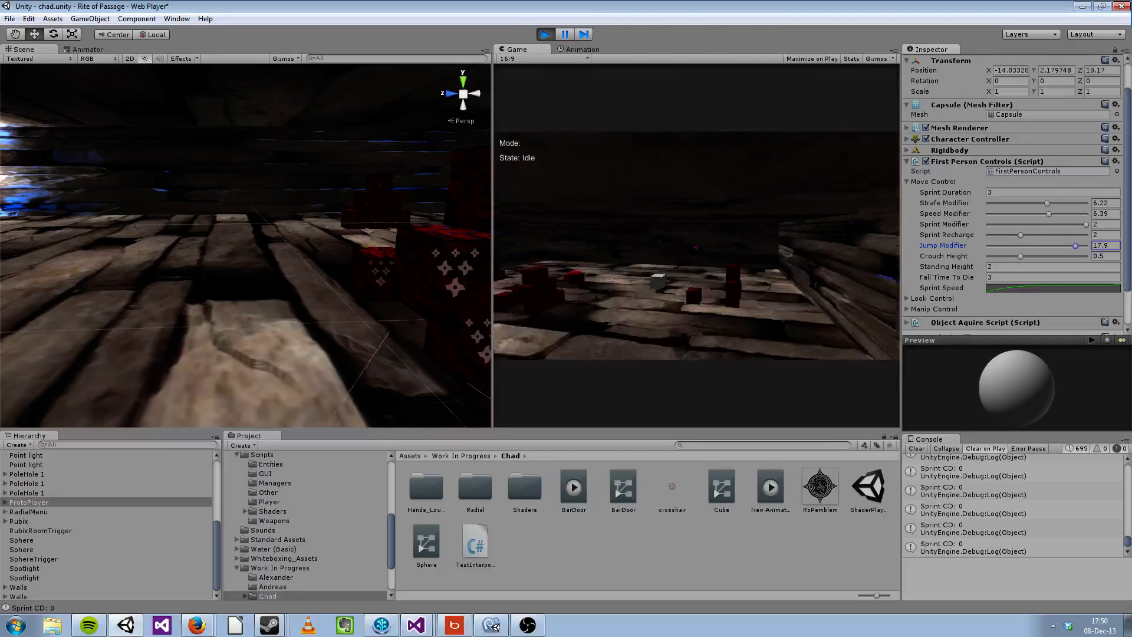
{"action": "key", "text": "space"}
{"action": "key", "text": "w"}
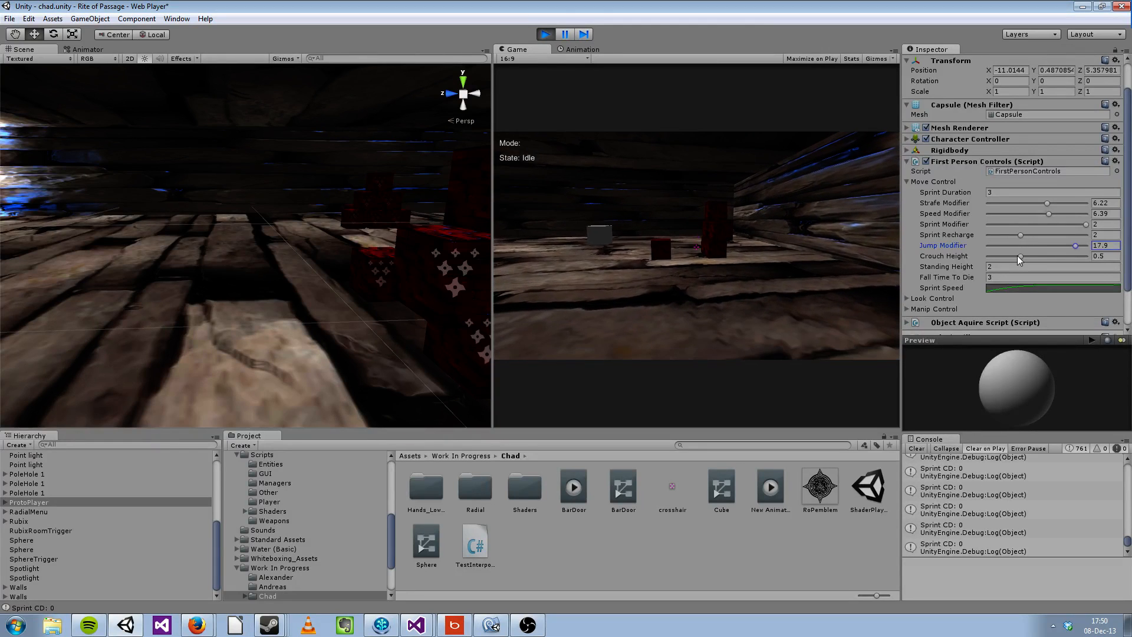
Step: Lower the Crouch Height to its 0.25 minimum and test crouching and moving in the running game
{"action": "left_click_drag", "start_coordinate": [1024, 256], "coordinate": [1002, 255]}
{"action": "key", "text": "c"}
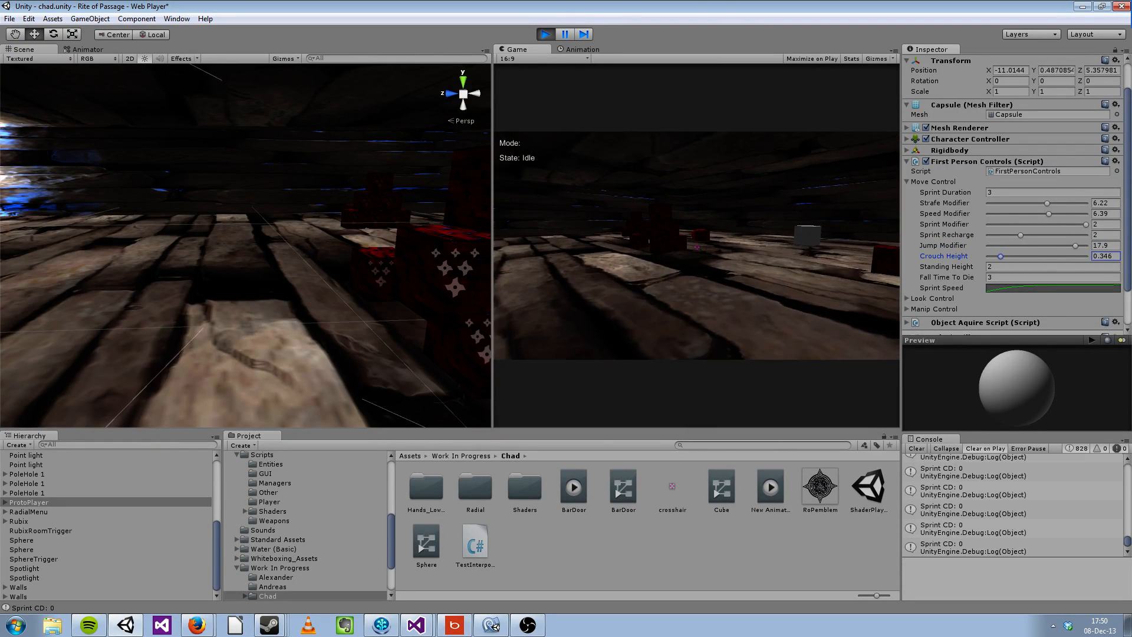
{"action": "left_click_drag", "start_coordinate": [1001, 256], "coordinate": [984, 260]}
{"action": "left_click", "coordinate": [875, 283]}
{"action": "key", "text": "c"}
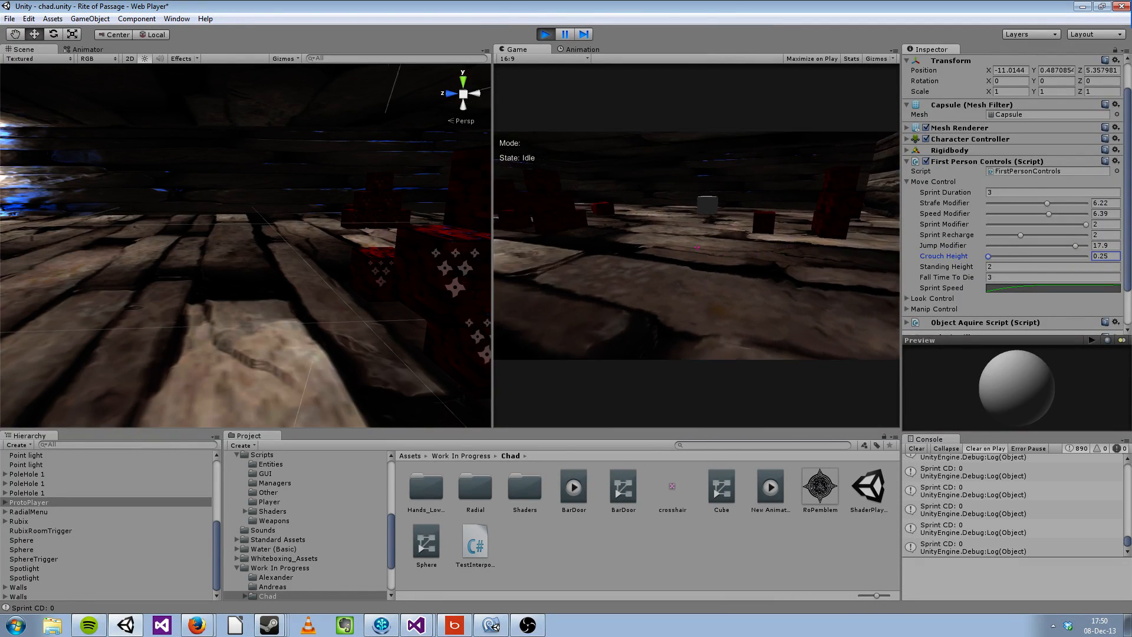
{"action": "key", "text": "w"}
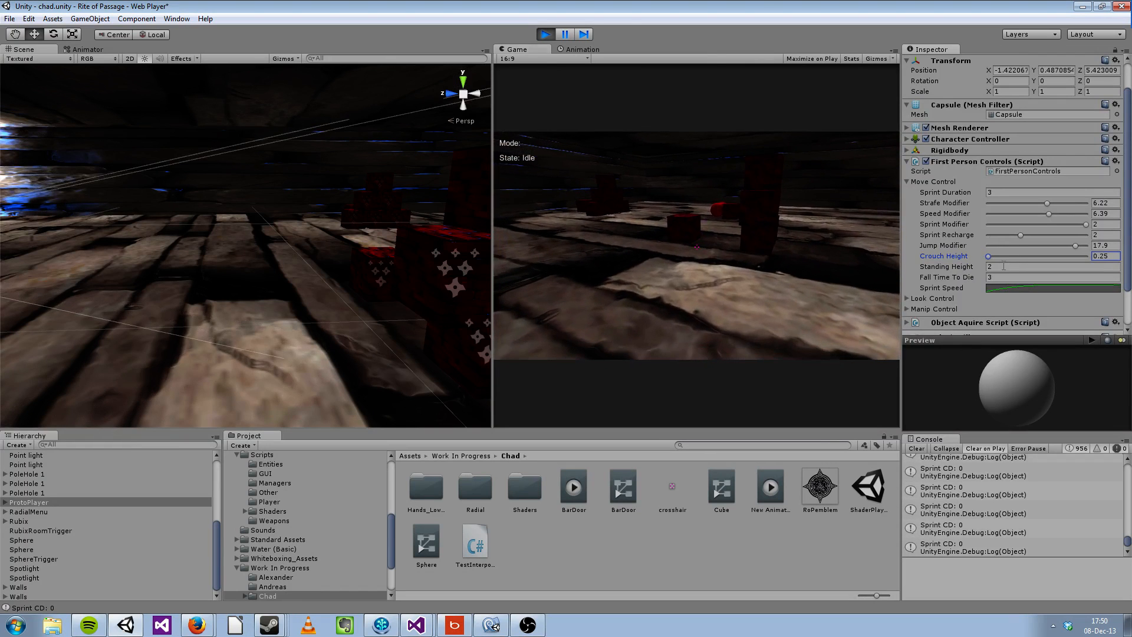
Step: Highlight the Standing Height value, and walk the player across the room and out past the lit wall corner
{"action": "left_click_drag", "start_coordinate": [1008, 267], "coordinate": [913, 255]}
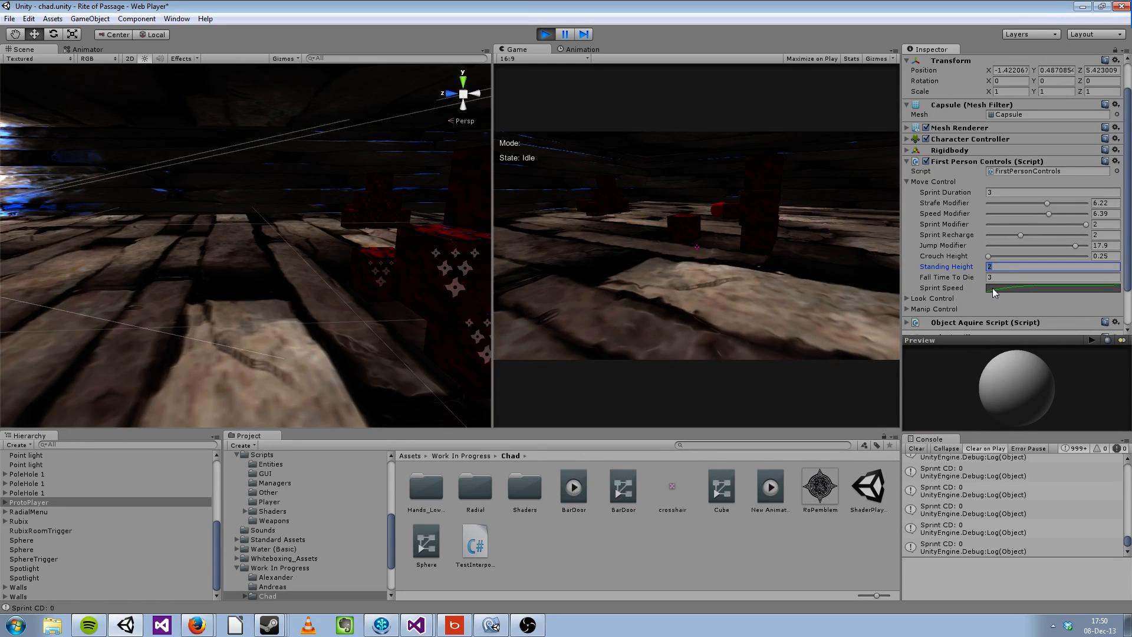
{"action": "key", "text": "w"}
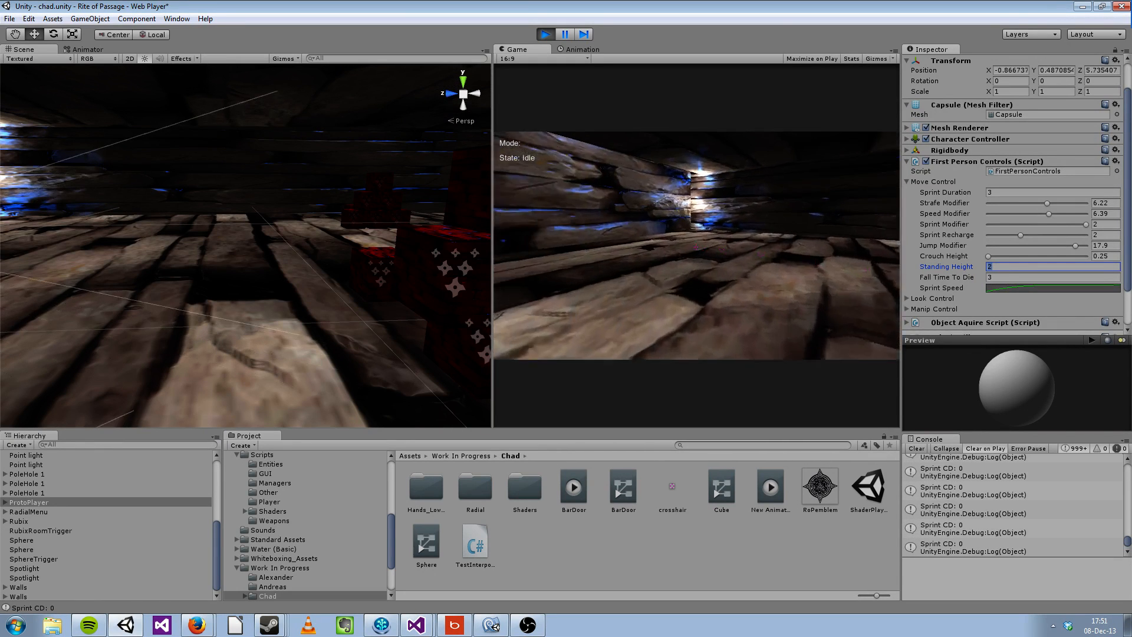
{"action": "key", "text": "w"}
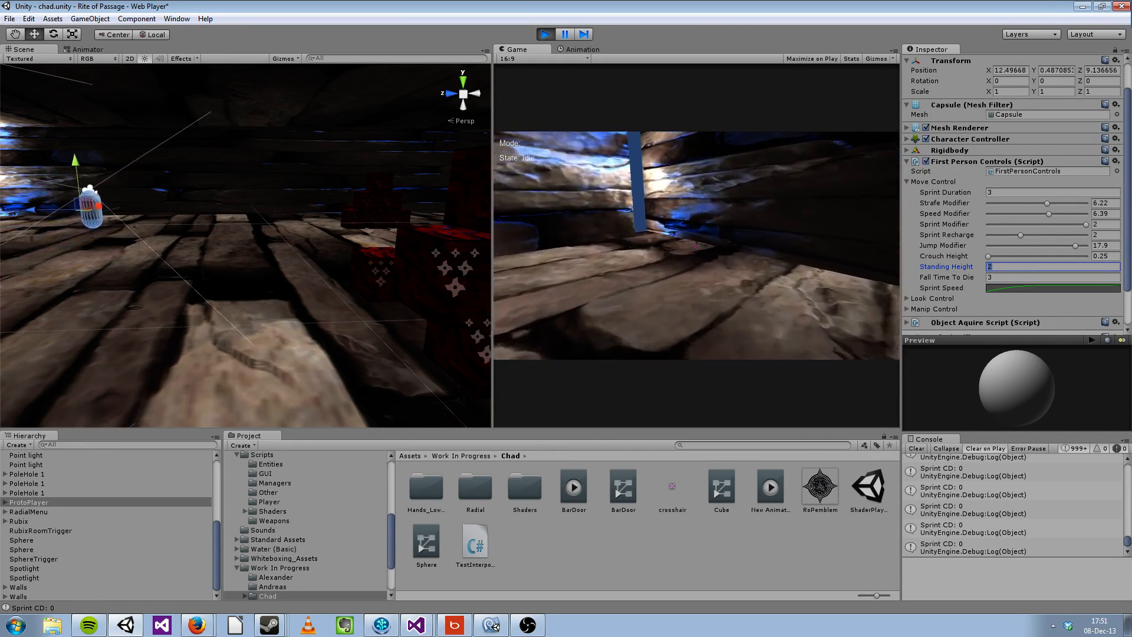
{"action": "key", "text": "w"}
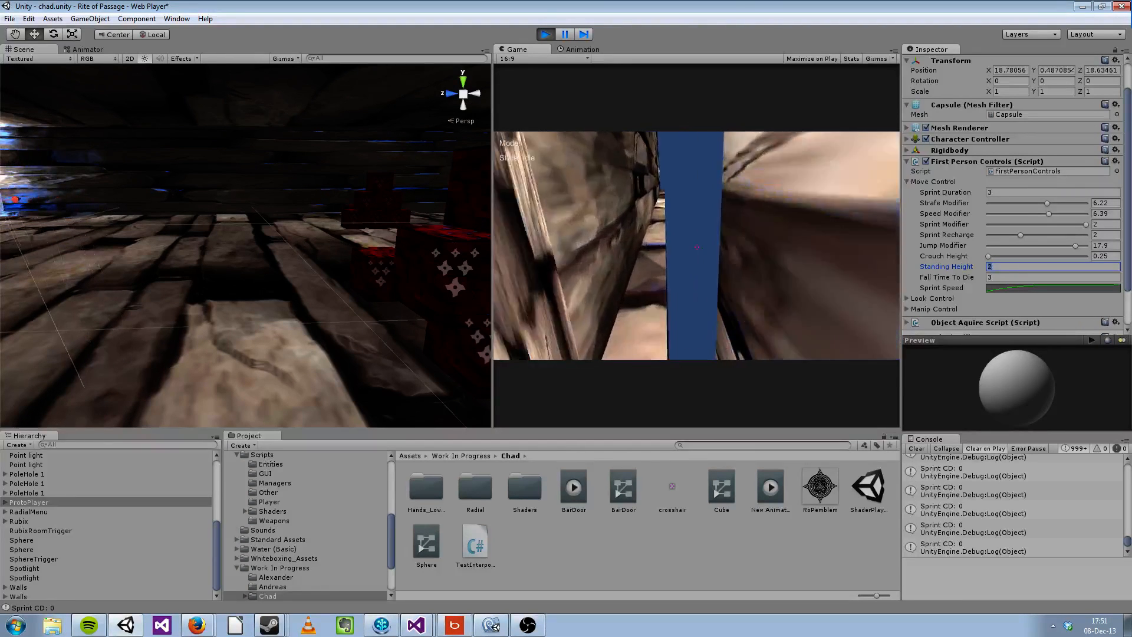
{"action": "key", "text": "w"}
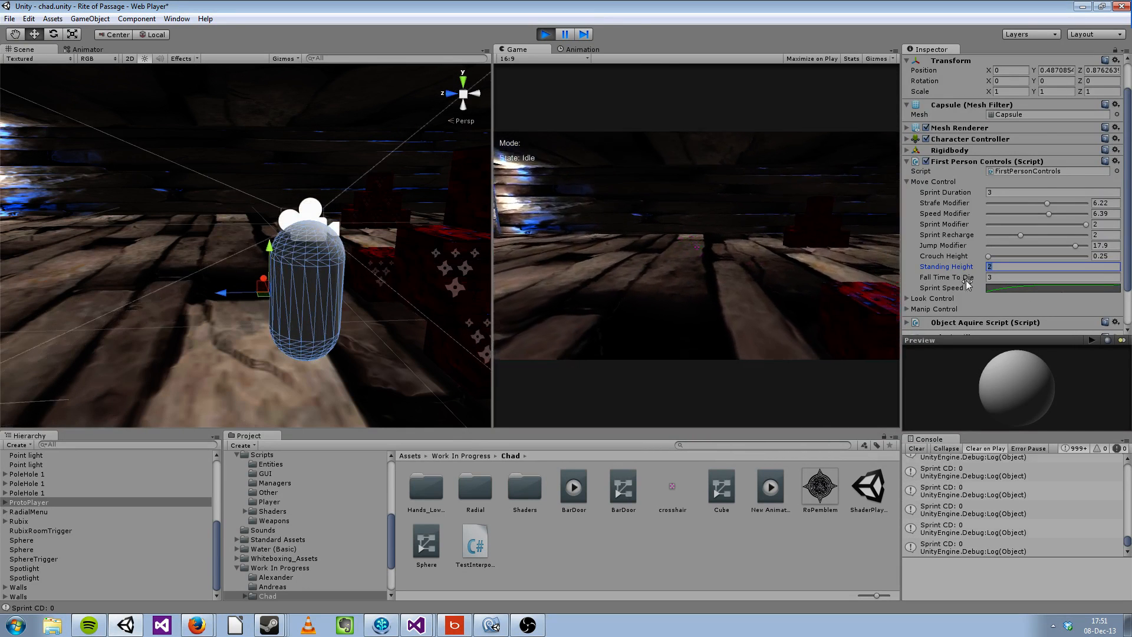
Step: Open the Sprint Speed curve and try shifting its starting key down and back up
{"action": "scroll", "coordinate": [966, 281], "scroll_direction": "down", "scroll_amount": 3}
{"action": "left_click", "coordinate": [1018, 242]}
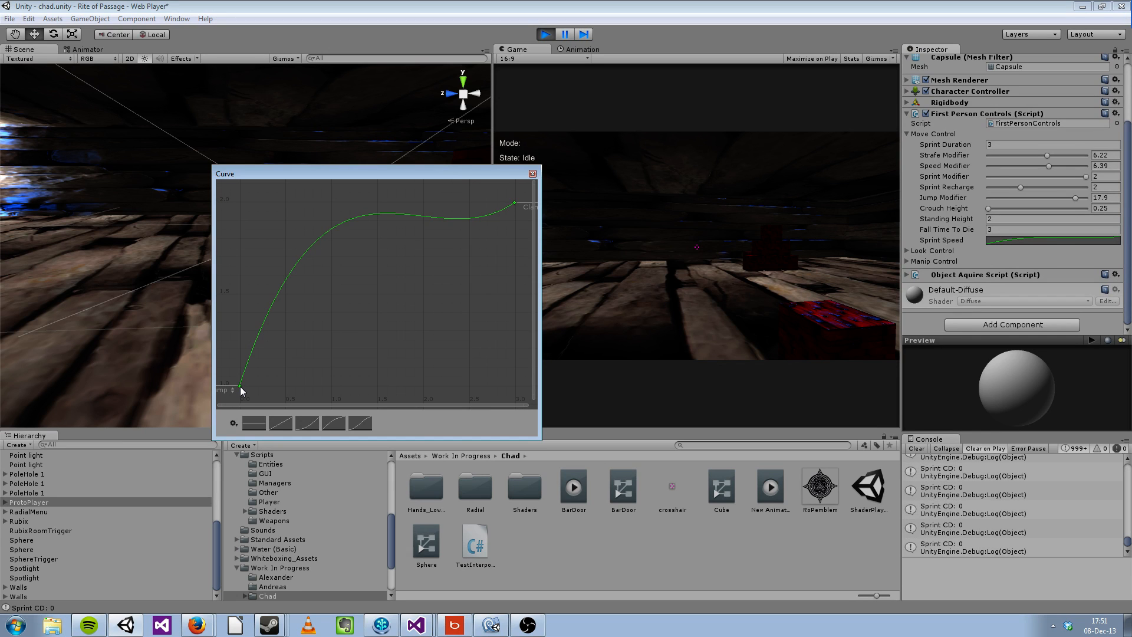
{"action": "left_click_drag", "start_coordinate": [239, 387], "coordinate": [242, 405]}
{"action": "left_click_drag", "start_coordinate": [245, 393], "coordinate": [241, 385]}
{"action": "left_click", "coordinate": [991, 144]}
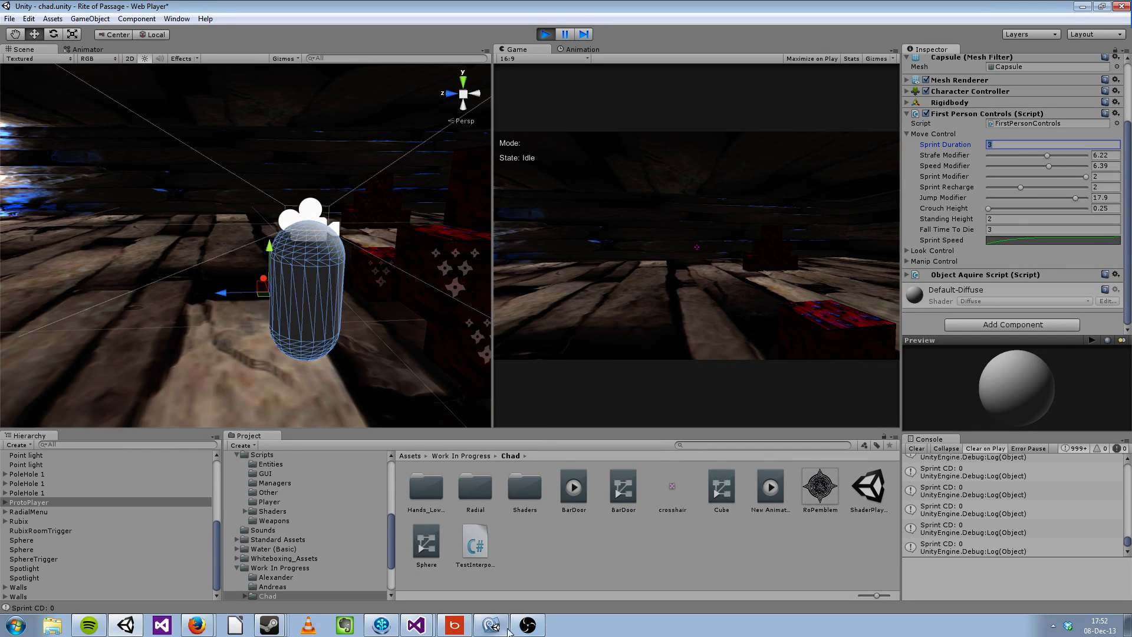
Step: Reopen the Sprint Speed curve and widen its editor window to about twice the width
{"action": "left_click", "coordinate": [1010, 239]}
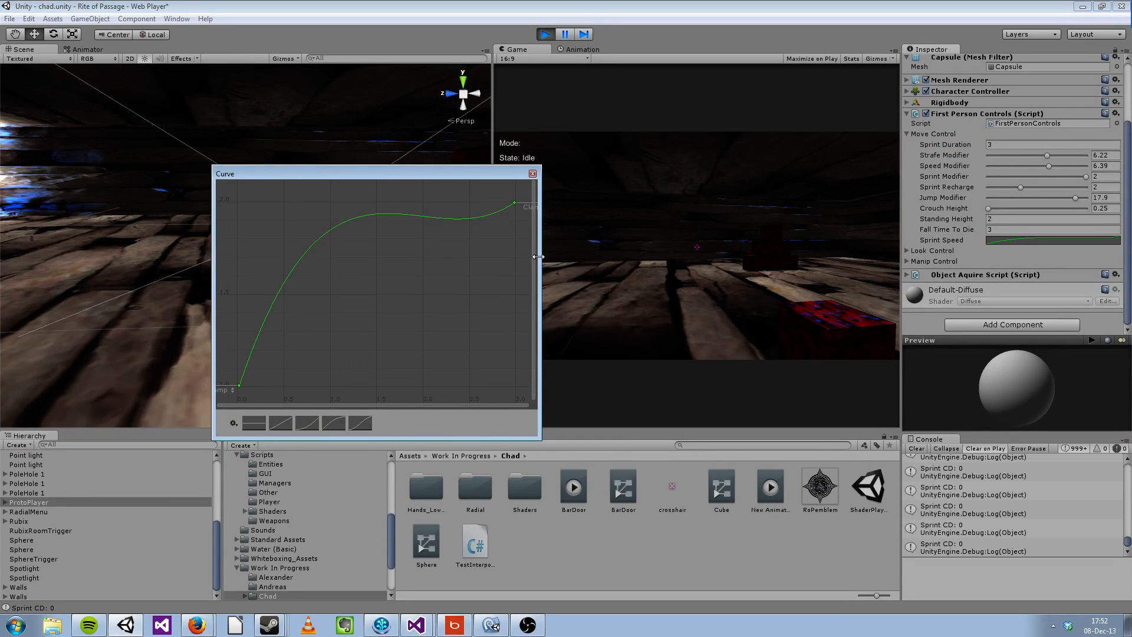
{"action": "left_click_drag", "start_coordinate": [537, 256], "coordinate": [866, 261]}
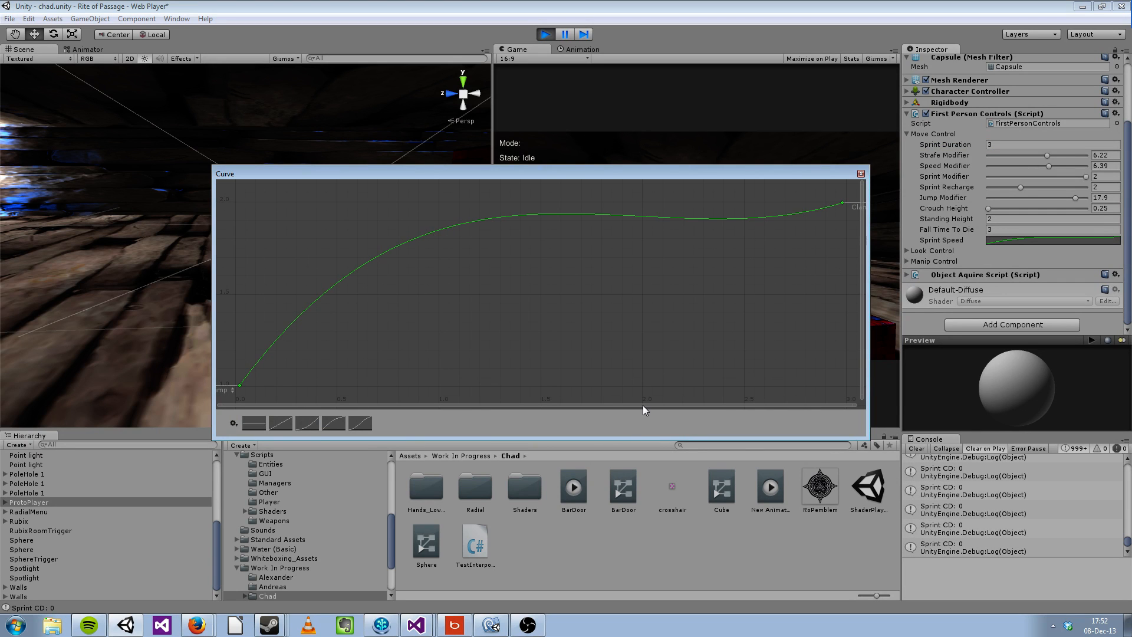
{"action": "left_click", "coordinate": [633, 444]}
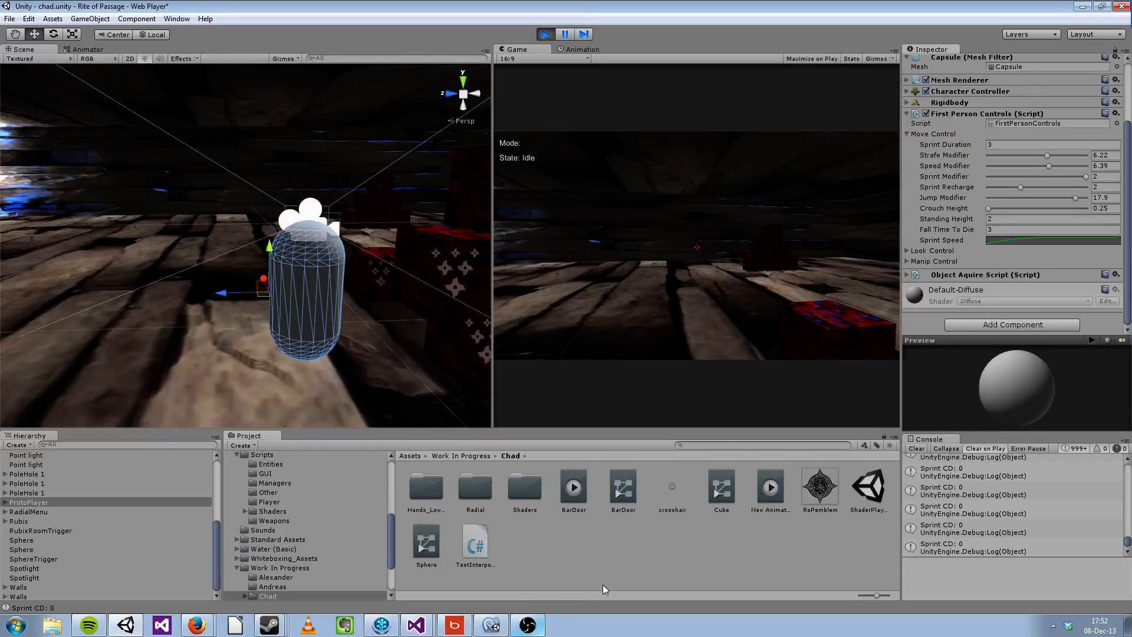
Step: Lower the Sprint Speed curve's end key to near the bottom of the graph and set it to Free Smooth
{"action": "left_click", "coordinate": [1031, 240]}
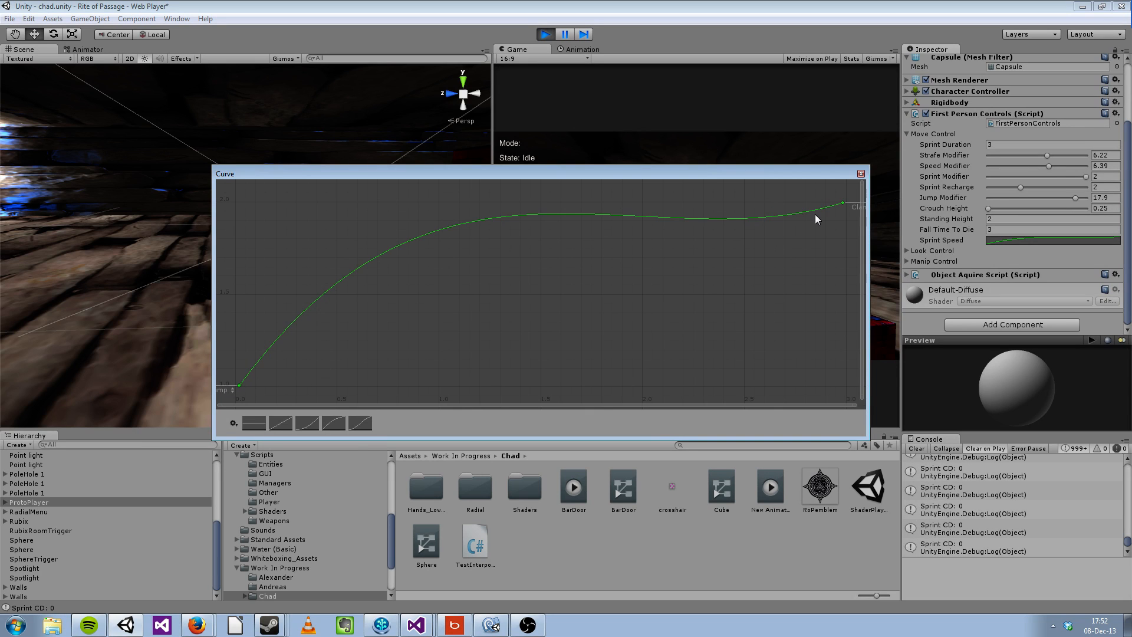
{"action": "left_click_drag", "start_coordinate": [844, 201], "coordinate": [844, 355]}
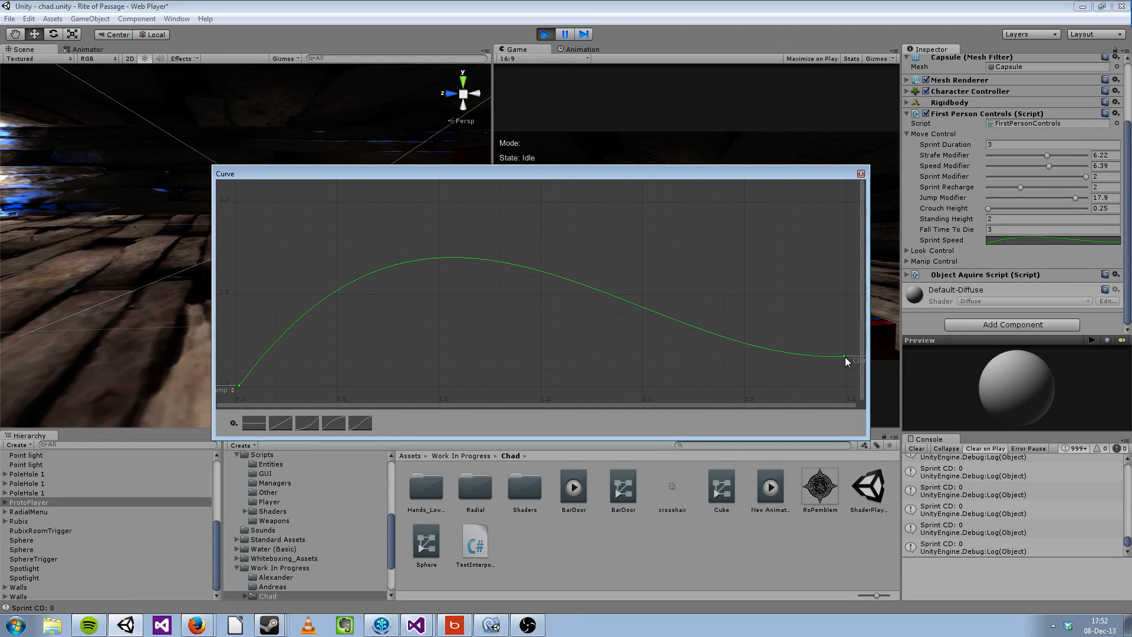
{"action": "right_click", "coordinate": [844, 356]}
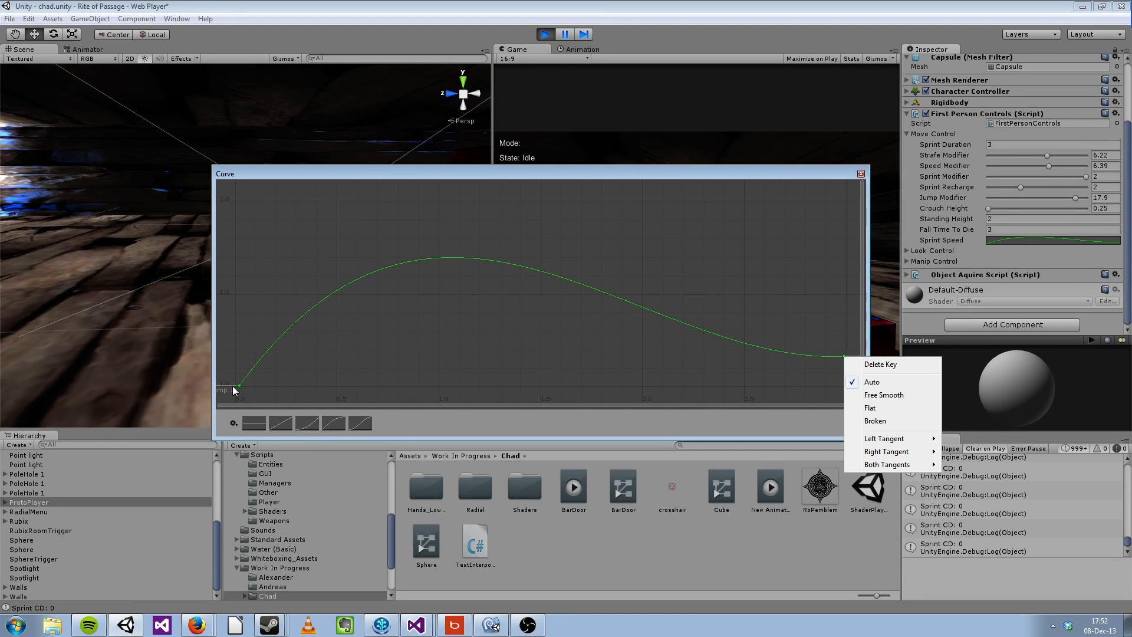
{"action": "left_click", "coordinate": [884, 395]}
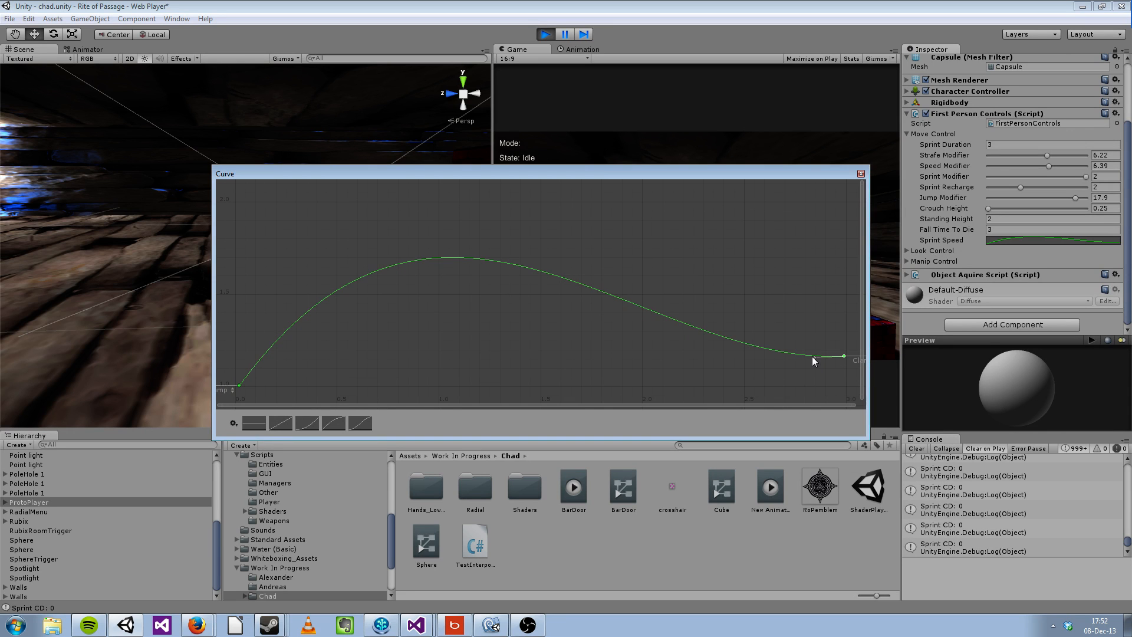
Step: Adjust the end key's tangent and add a key near the Sprint Speed curve's peak, moving it to about time 0.4, value 0.7
{"action": "left_click_drag", "start_coordinate": [813, 357], "coordinate": [477, 298]}
{"action": "right_click", "coordinate": [508, 257]}
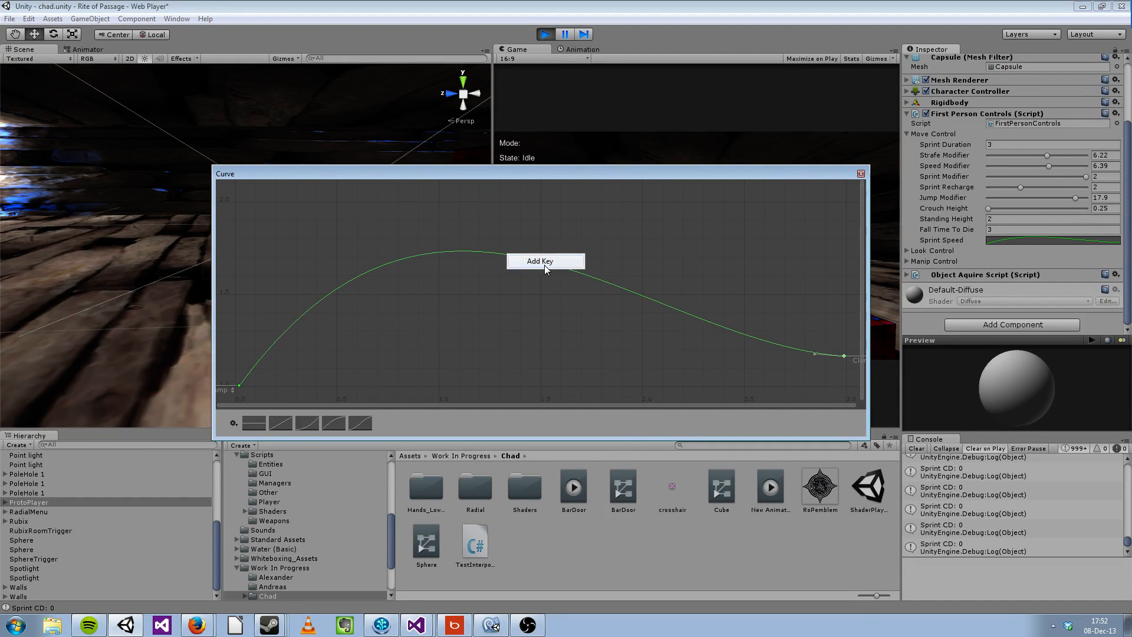
{"action": "left_click_drag", "start_coordinate": [507, 255], "coordinate": [322, 345]}
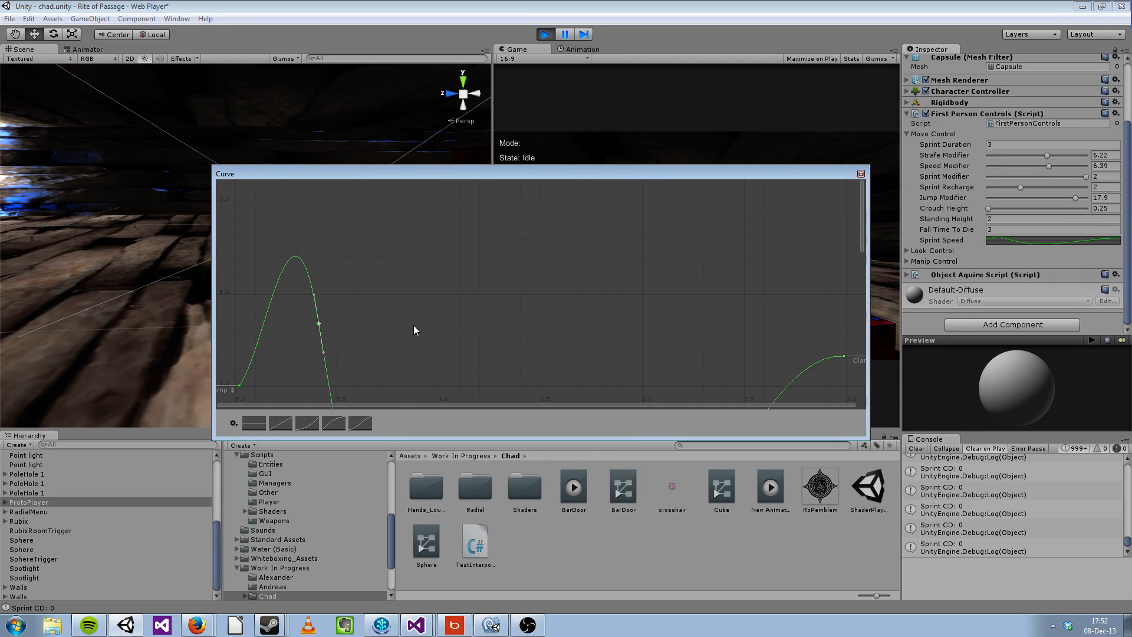
Step: Add another key near the curve's end, move it to about time 1.5, value 1.0, and make the segments after the 0.4 key flat steps
{"action": "right_click", "coordinate": [794, 378]}
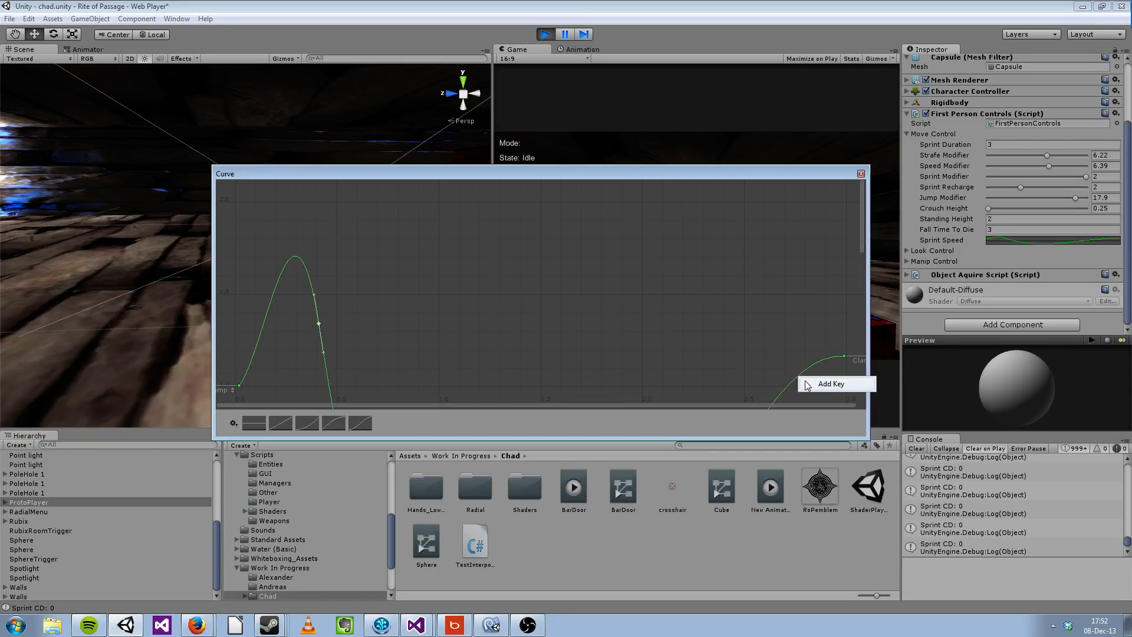
{"action": "left_click", "coordinate": [797, 380]}
{"action": "left_click_drag", "start_coordinate": [798, 380], "coordinate": [542, 273]}
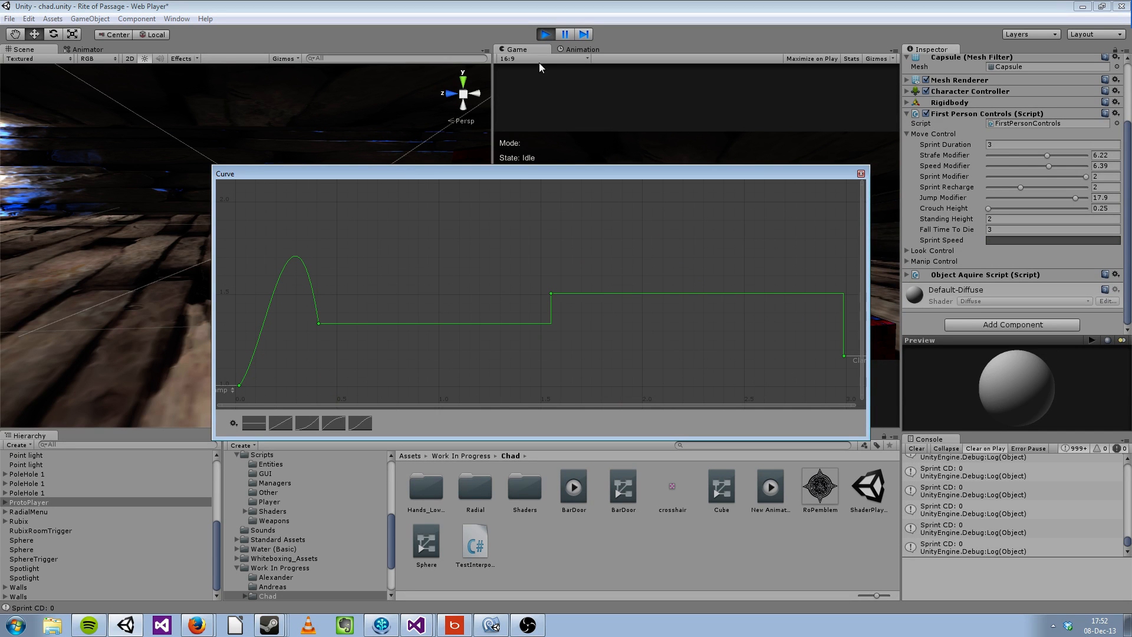
{"action": "left_click", "coordinate": [398, 116]}
Step: Sprint the player through the room to test the stepped Sprint Speed curve, and stop play mode
{"action": "left_click", "coordinate": [672, 191]}
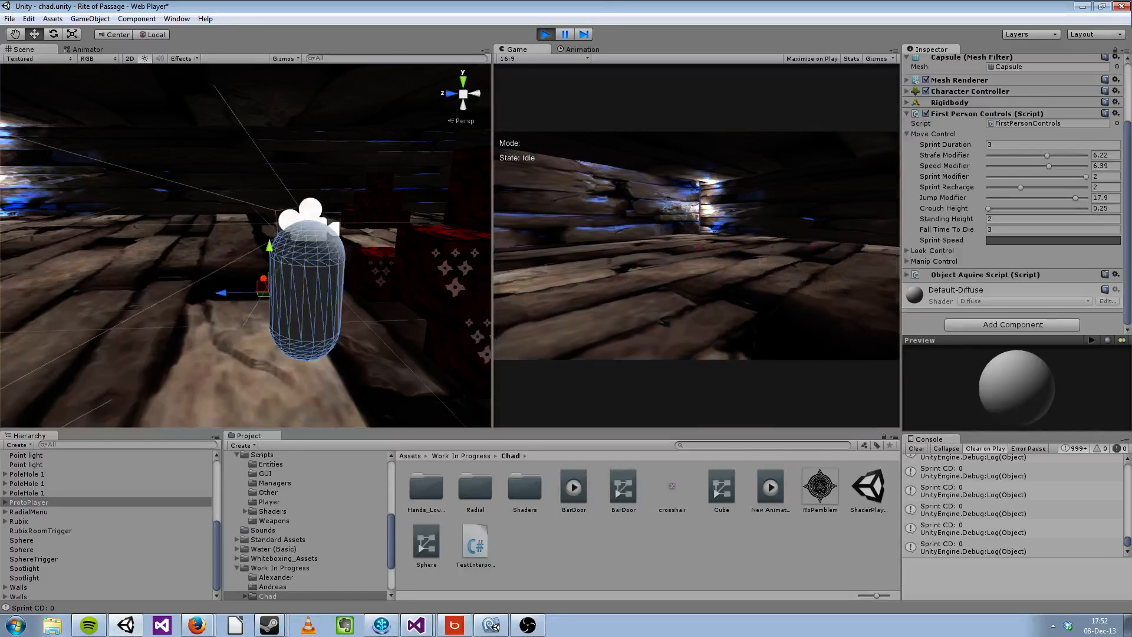
{"action": "key", "text": "shift+w"}
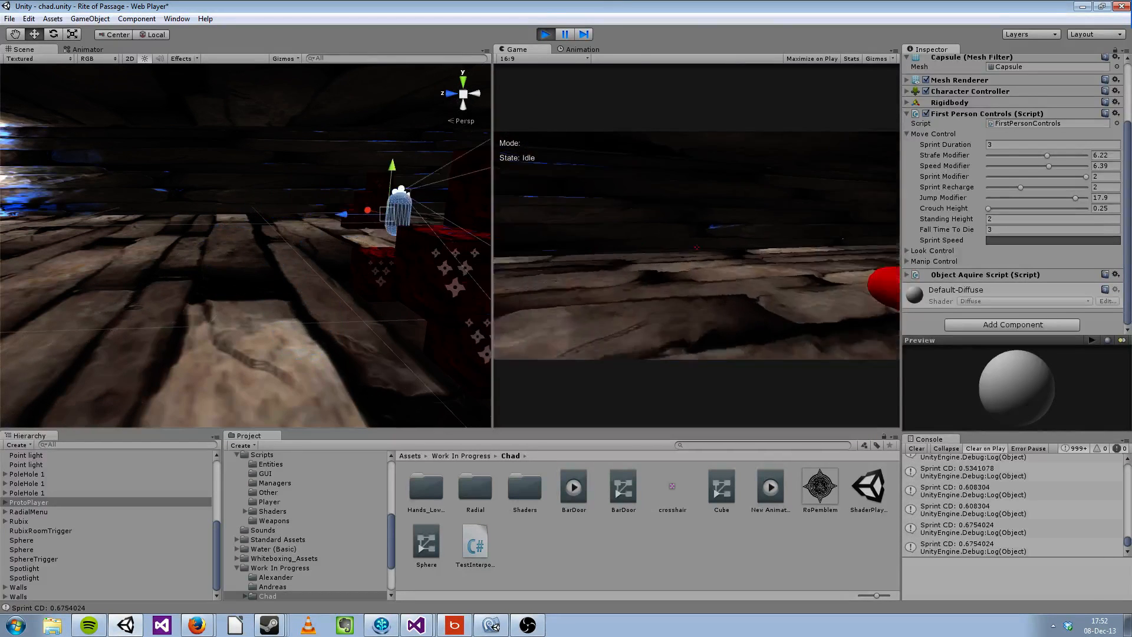
{"action": "key", "text": "shift+w"}
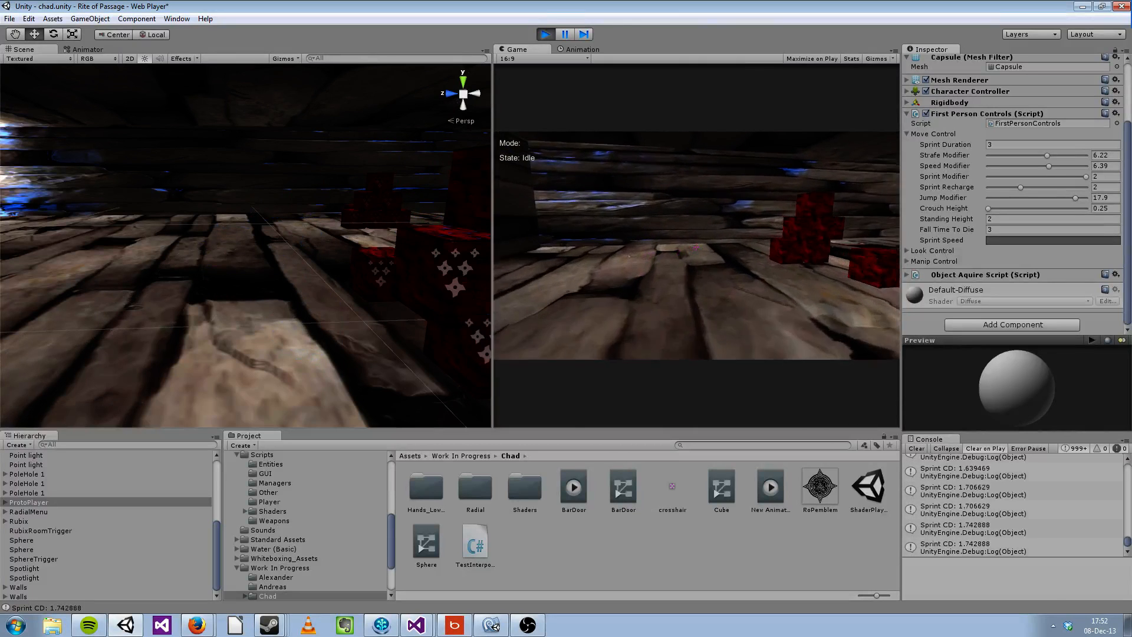
{"action": "key", "text": "shift+w"}
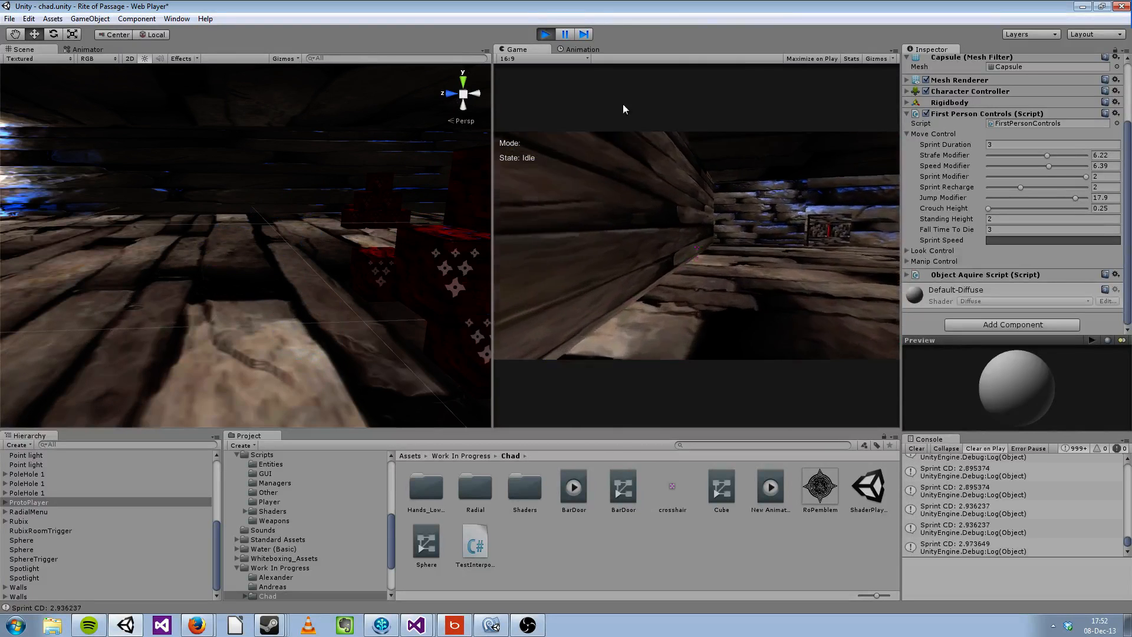
{"action": "left_click", "coordinate": [546, 34]}
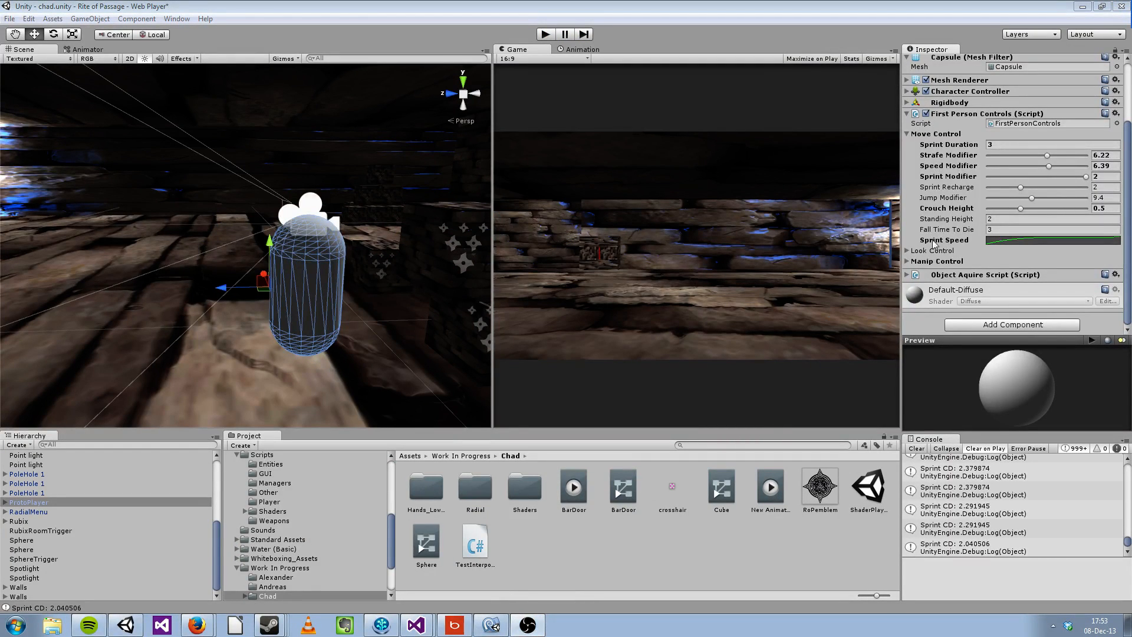
Step: Collapse the Move Control settings, expand Look Control and set Max Angle to 81.16
{"action": "left_click", "coordinate": [921, 137]}
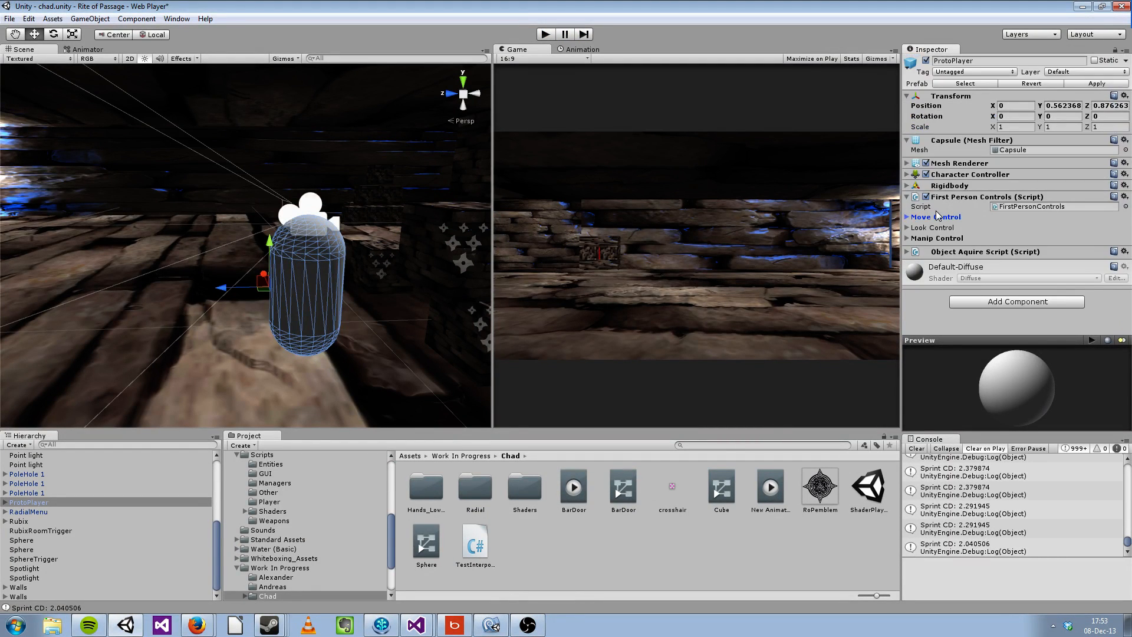
{"action": "left_click", "coordinate": [910, 227]}
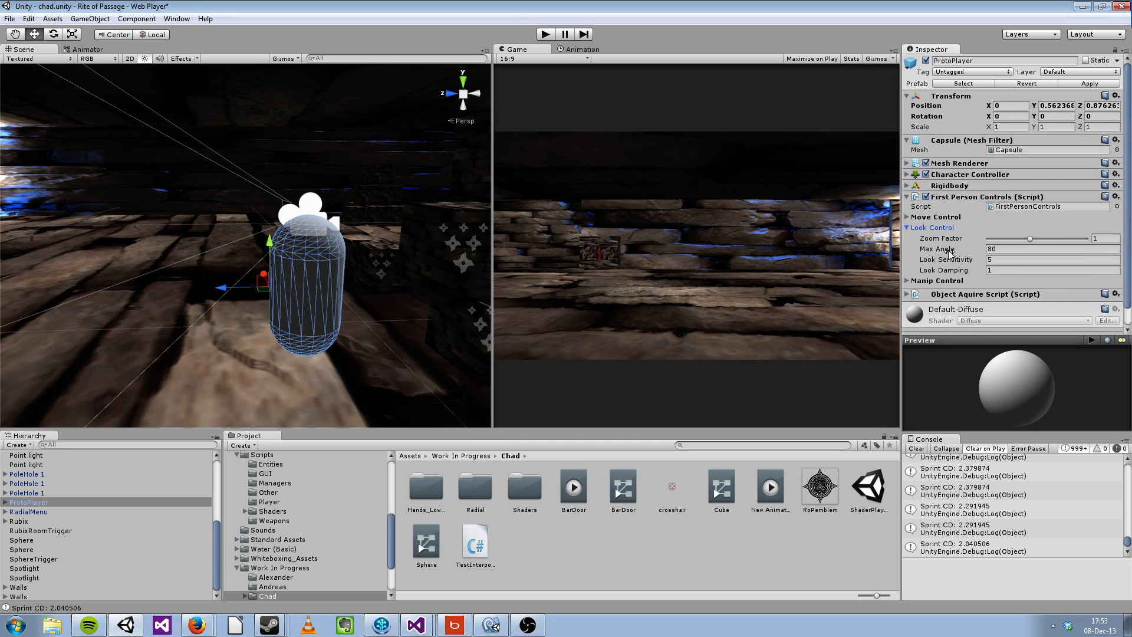
{"action": "left_click_drag", "start_coordinate": [950, 252], "coordinate": [983, 253]}
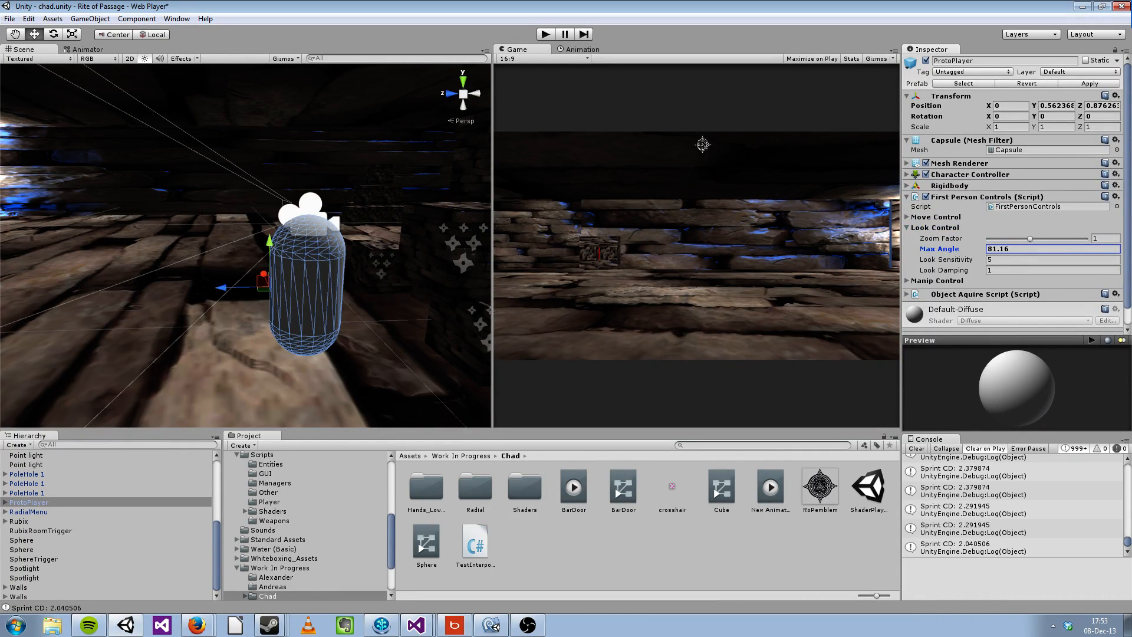
Step: Start play mode, raise Max Angle to 81.95 and look around the room with the player camera
{"action": "left_click", "coordinate": [545, 34]}
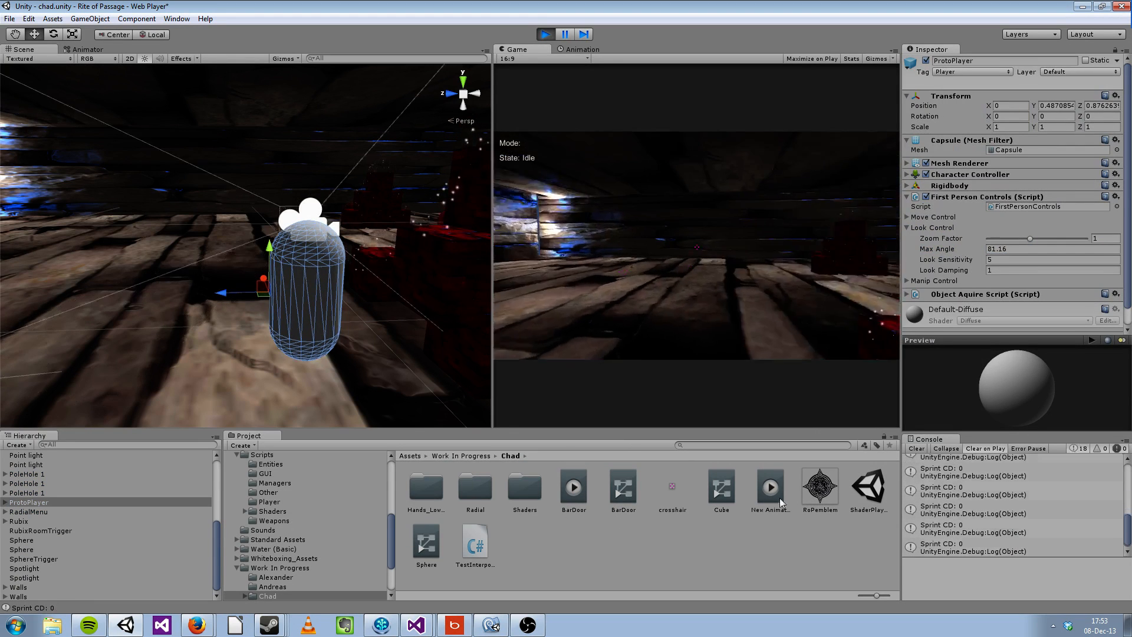
{"action": "left_click_drag", "start_coordinate": [936, 249], "coordinate": [1020, 259]}
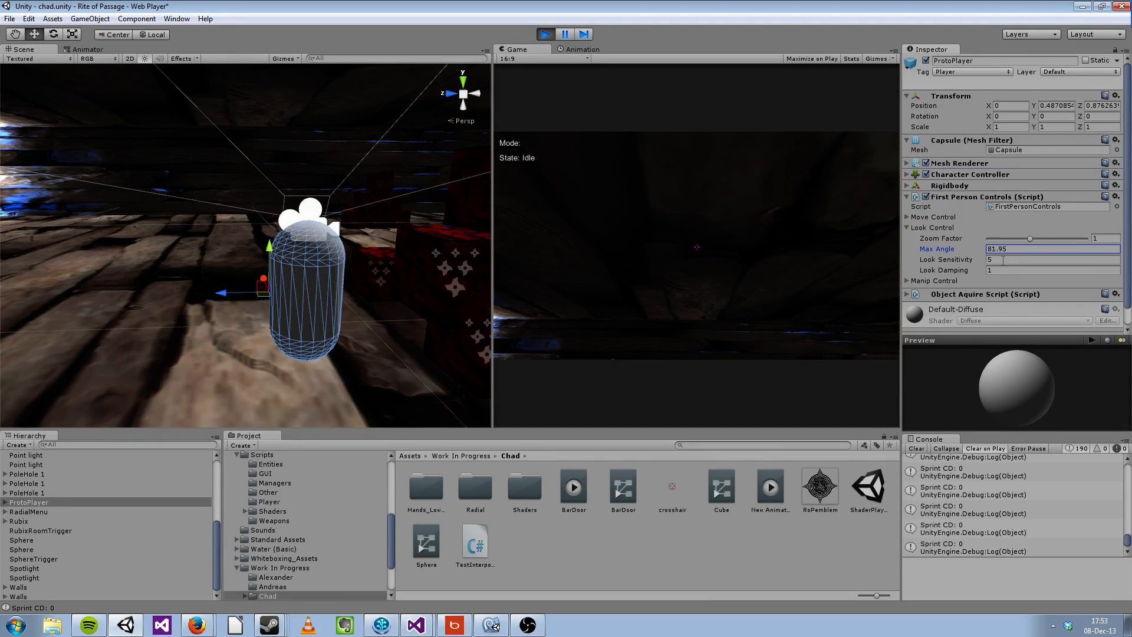
{"action": "left_click", "coordinate": [749, 264]}
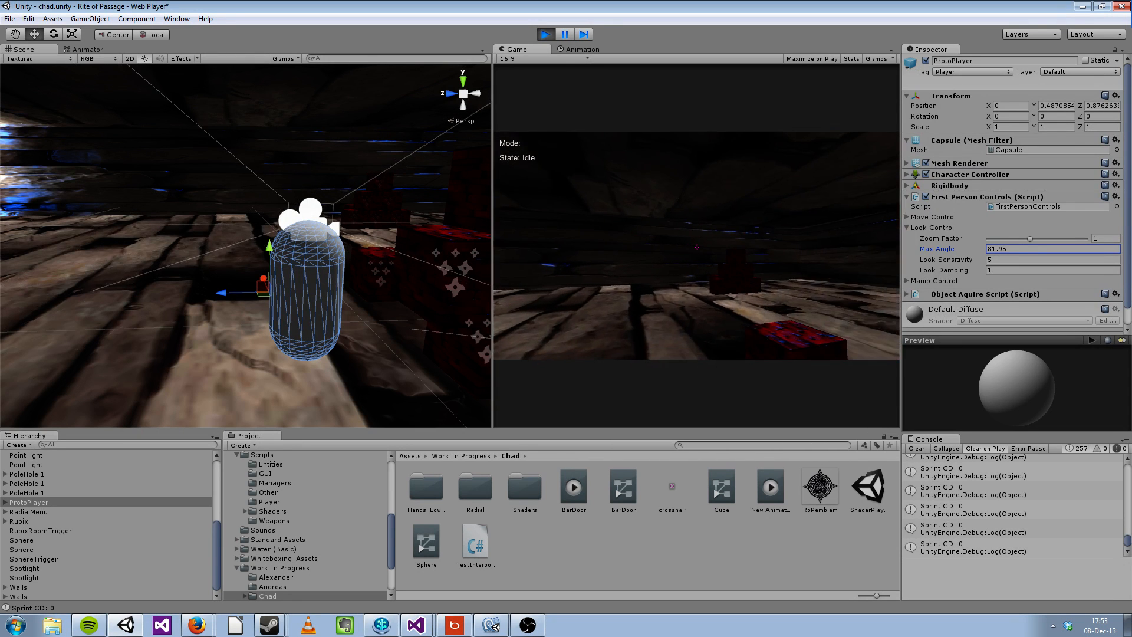
{"action": "key", "text": "Escape"}
Step: Try a Look Damping of 10 while walking the player forward through the room
{"action": "left_click", "coordinate": [993, 270]}
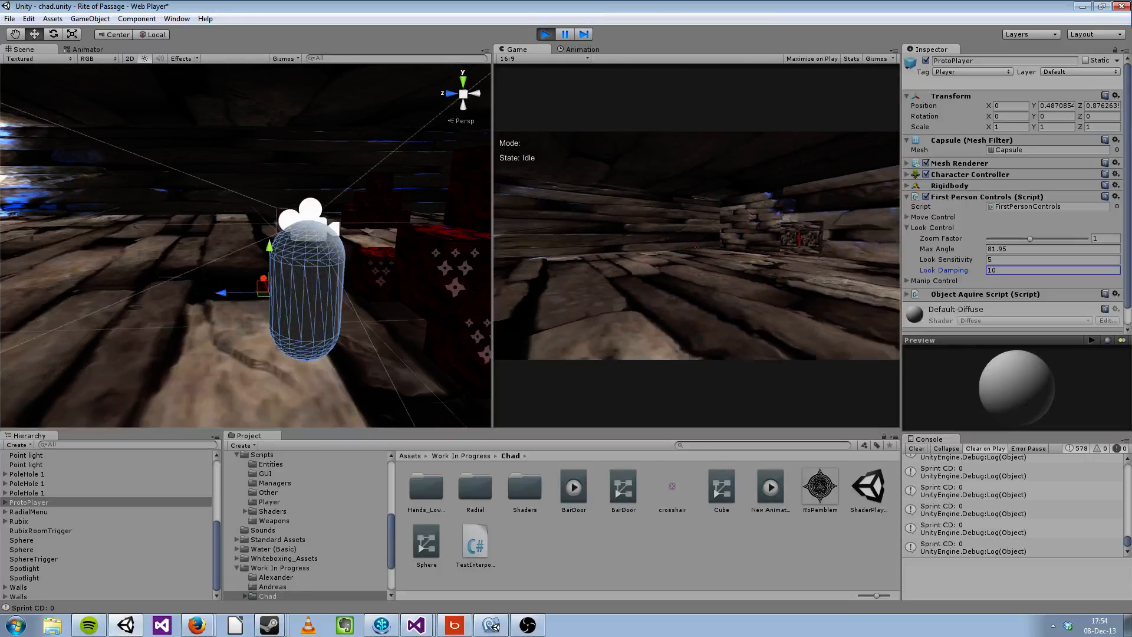
{"action": "key", "text": "w"}
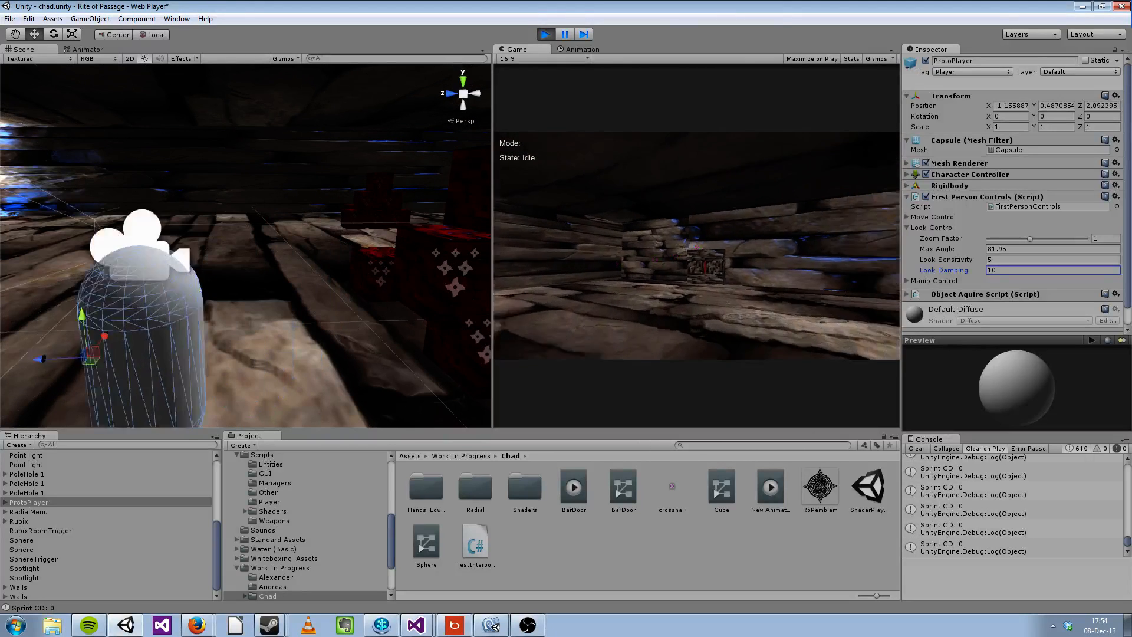
{"action": "key", "text": "w"}
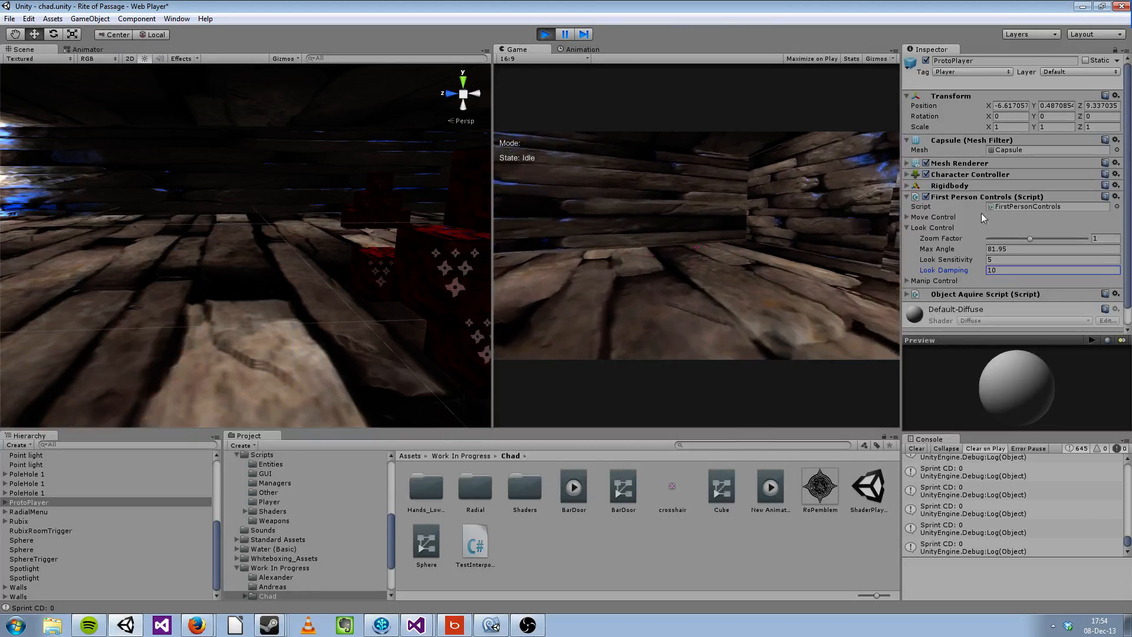
Step: Set Look Damping back to 1 and switch from the Look Control settings to the Manip Control settings
{"action": "left_click_drag", "start_coordinate": [1001, 270], "coordinate": [909, 255]}
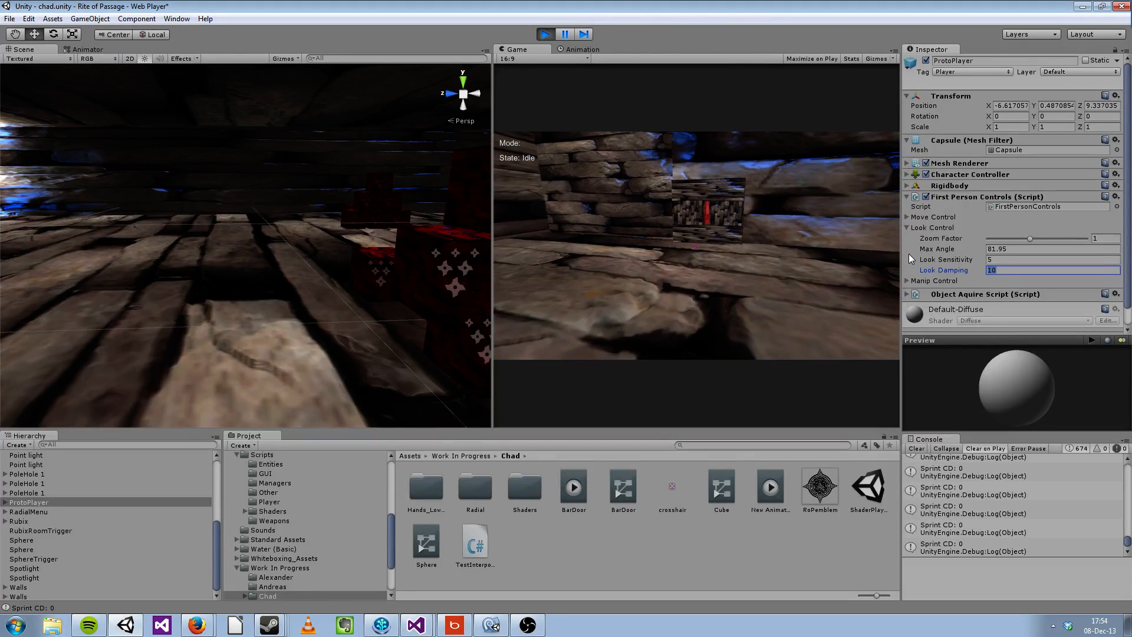
{"action": "type", "text": "4"}
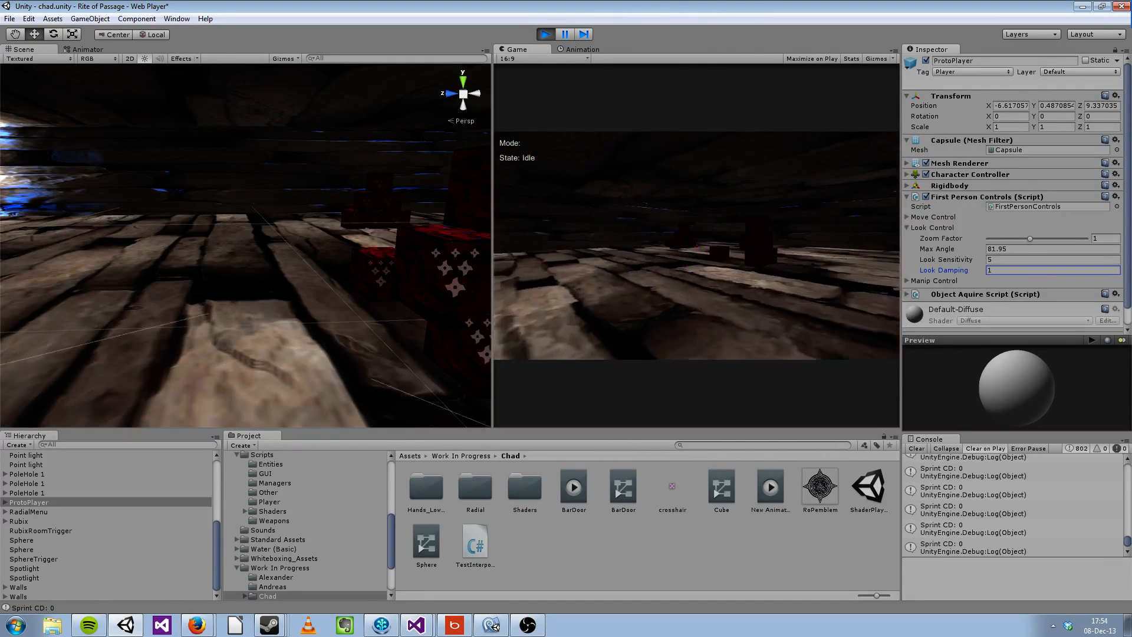
{"action": "left_click", "coordinate": [907, 228]}
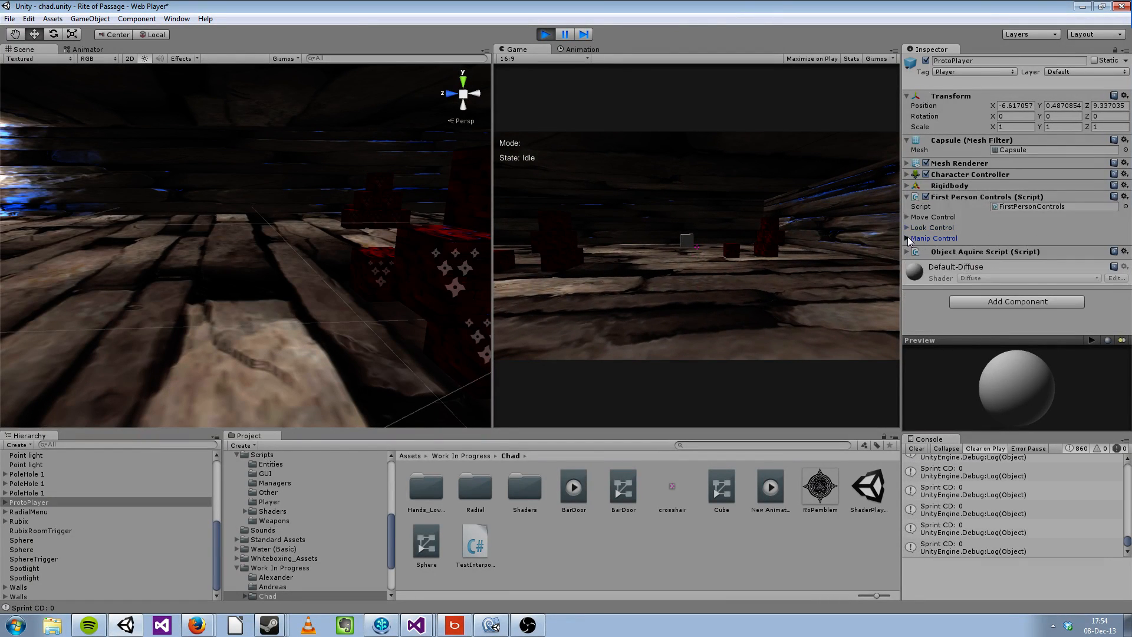
{"action": "left_click", "coordinate": [907, 238]}
{"action": "scroll", "coordinate": [995, 255], "scroll_direction": "down", "scroll_amount": 3}
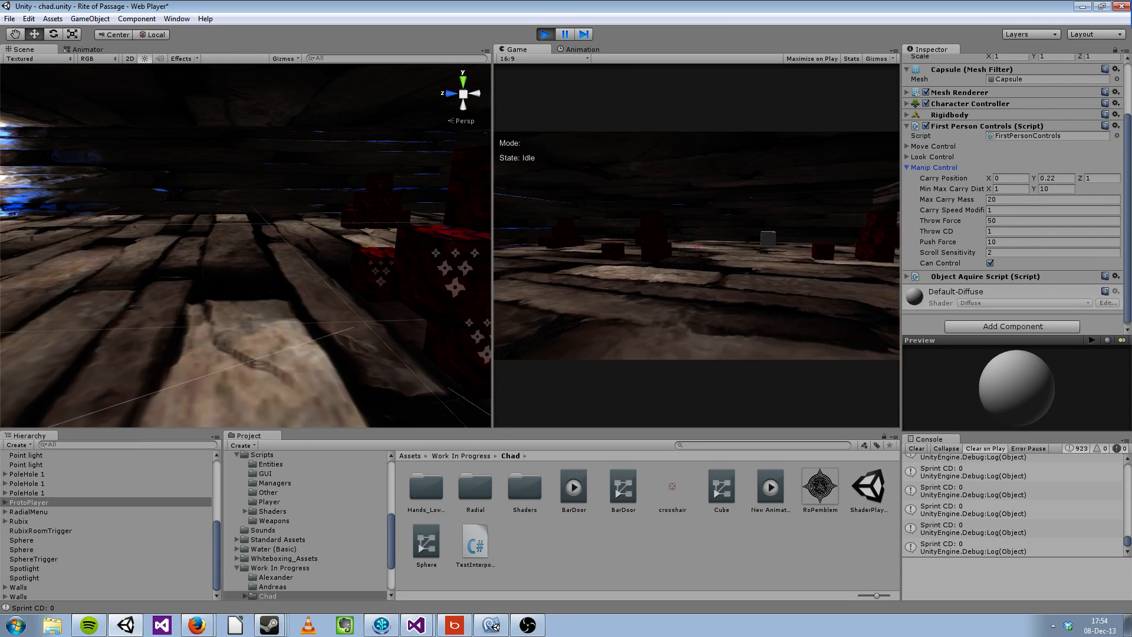
Step: Walk the player to a red block, pick it up and vary its carrying distance nearer and farther
{"action": "key", "text": "w"}
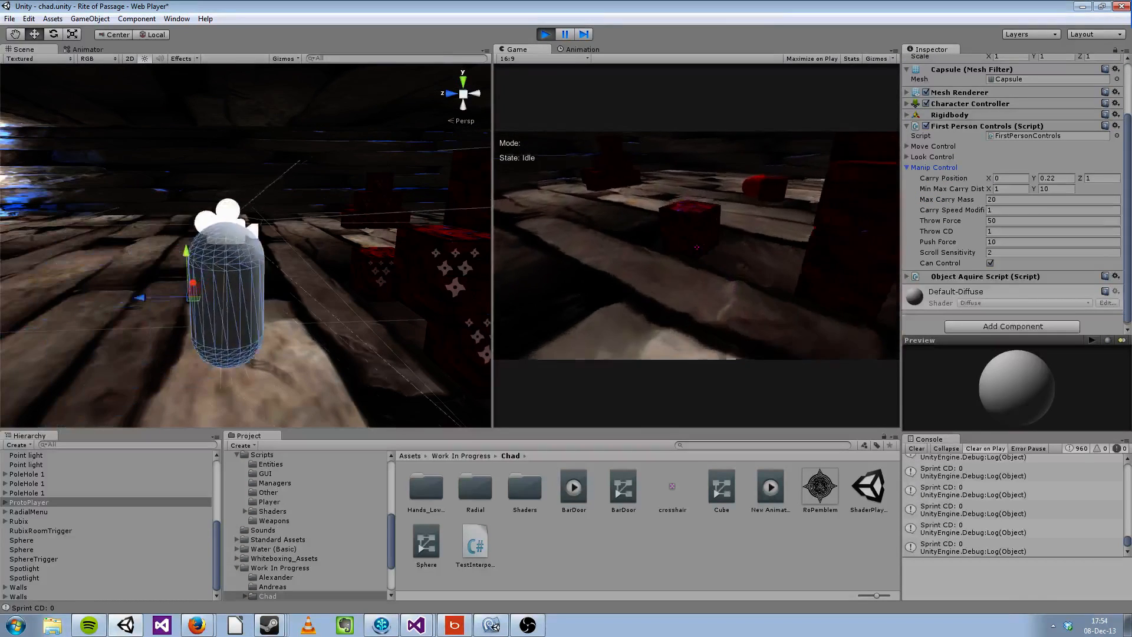
{"action": "left_click", "coordinate": [696, 247]}
{"action": "key", "text": "s"}
{"action": "key", "text": "s"}
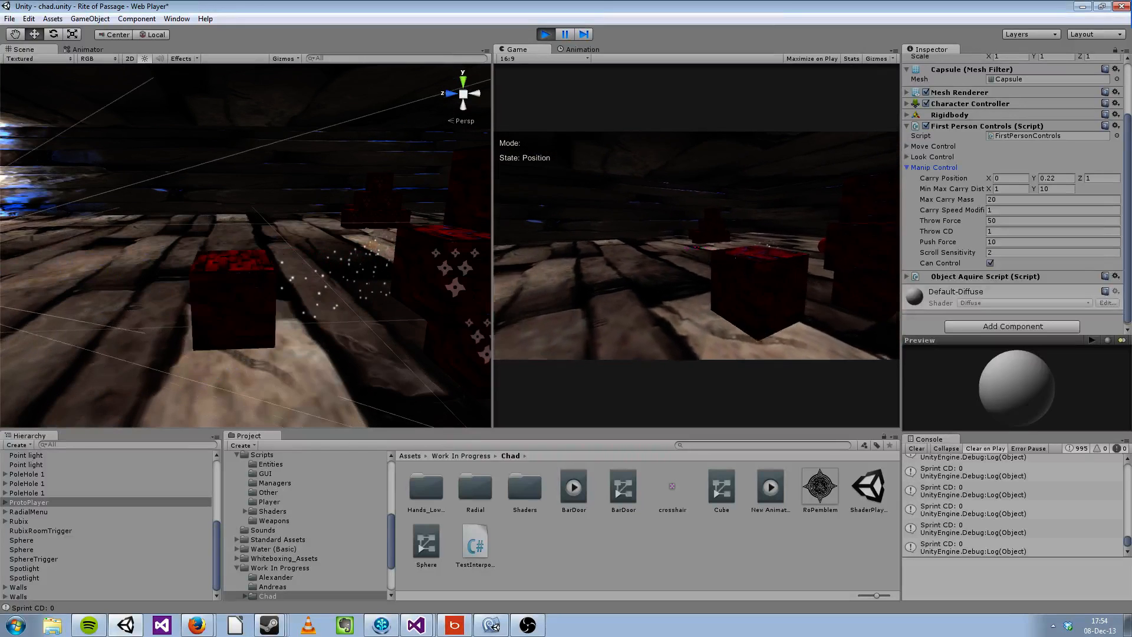
{"action": "scroll", "coordinate": [697, 247], "scroll_direction": "up", "scroll_amount": 5}
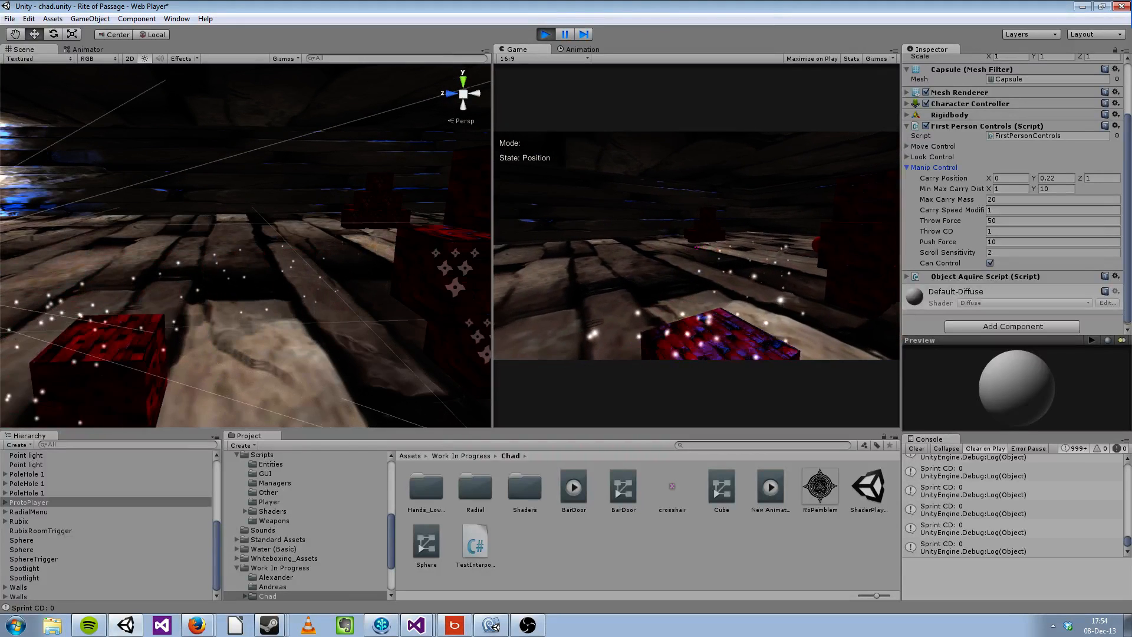
{"action": "scroll", "coordinate": [697, 247], "scroll_direction": "down", "scroll_amount": 5}
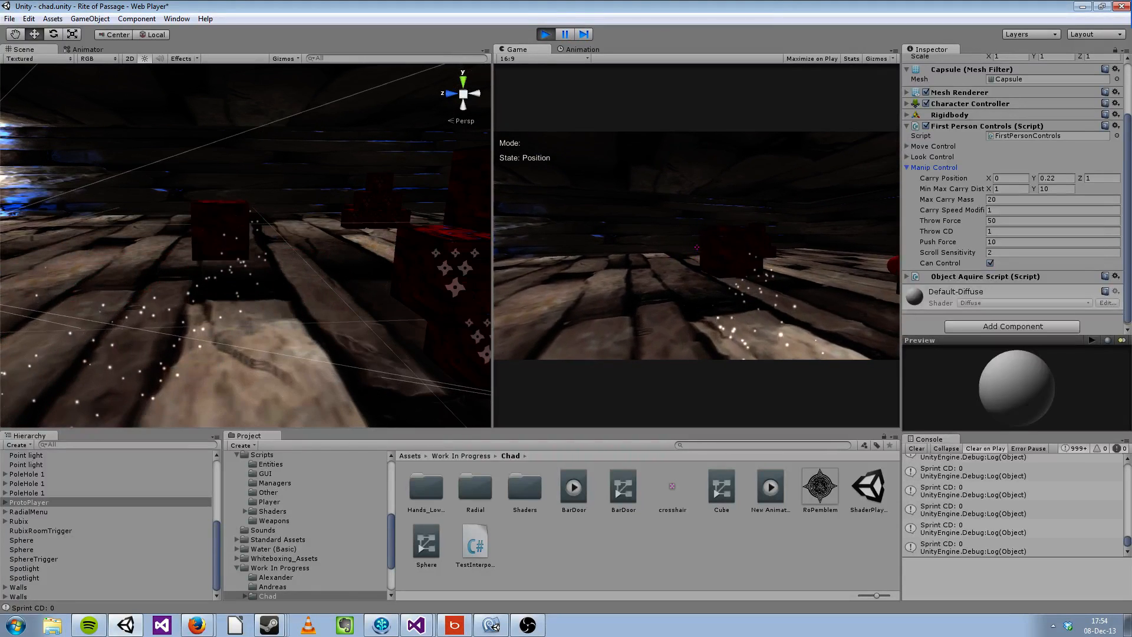
{"action": "scroll", "coordinate": [697, 246], "scroll_direction": "down", "scroll_amount": 4}
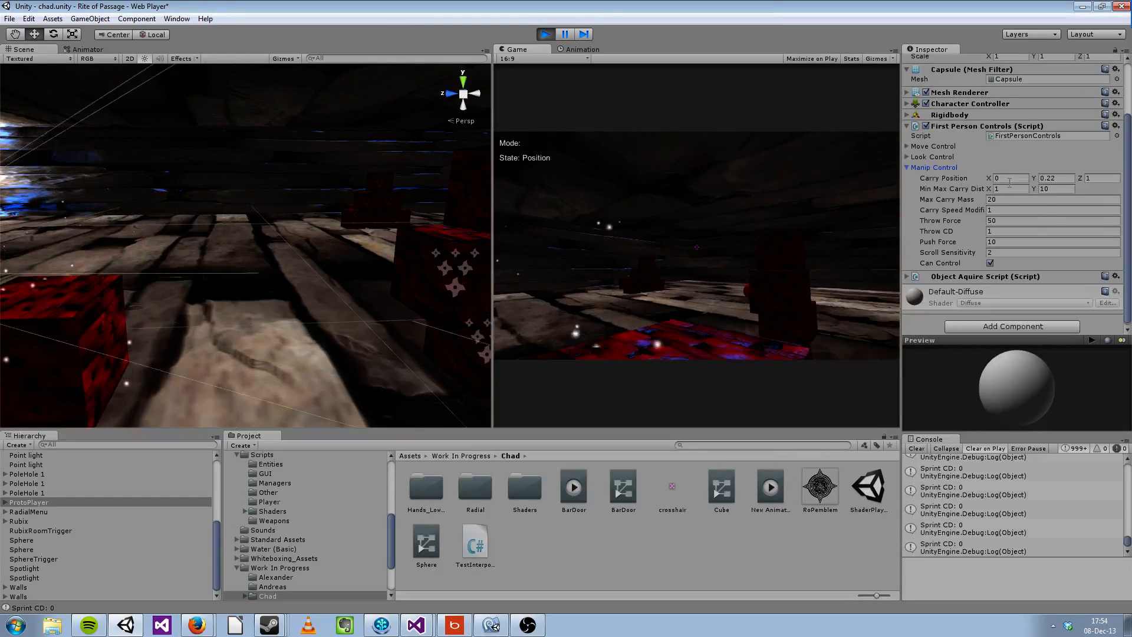
Step: Set Carry Position X to -1.8 and pick up the red block near the grey cube to test the offset
{"action": "left_click_drag", "start_coordinate": [989, 178], "coordinate": [964, 180]}
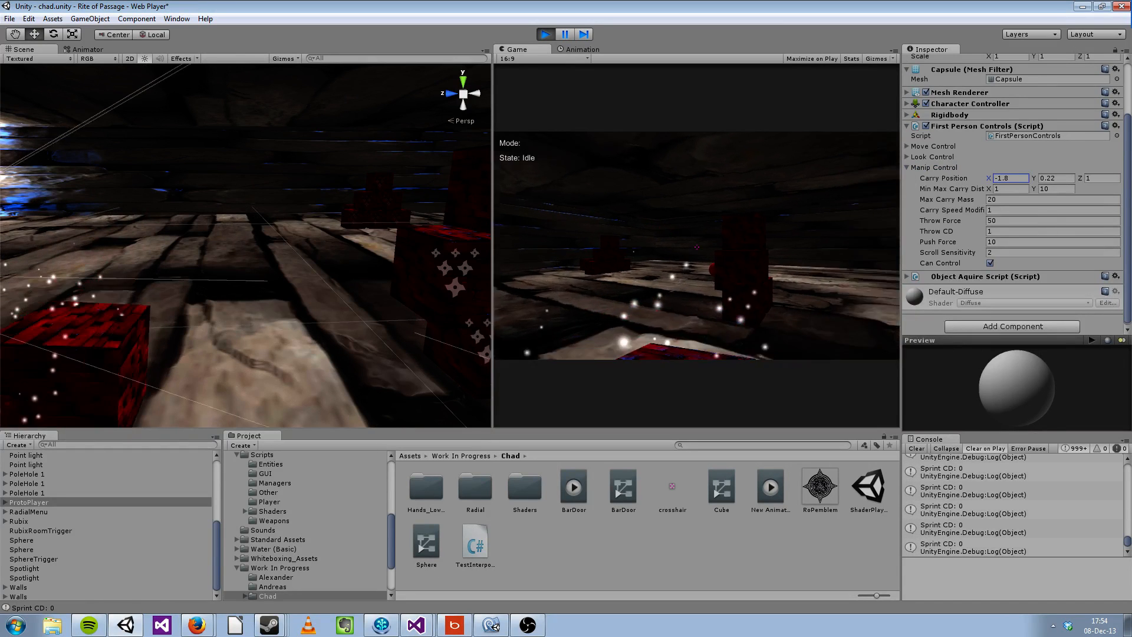
{"action": "key", "text": "w"}
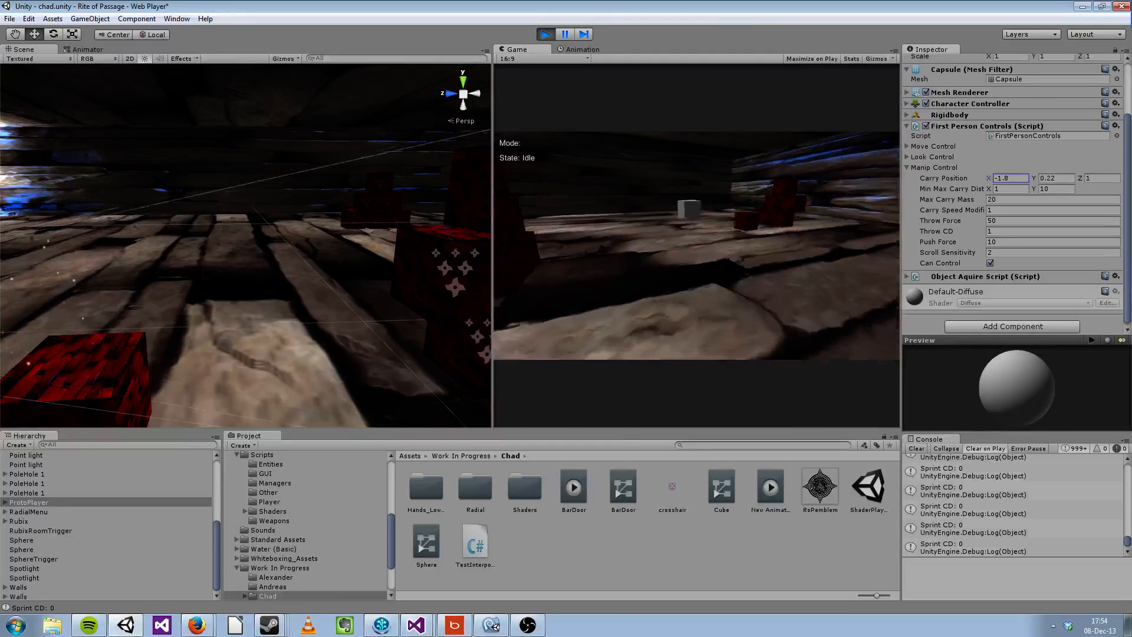
{"action": "key", "text": "w"}
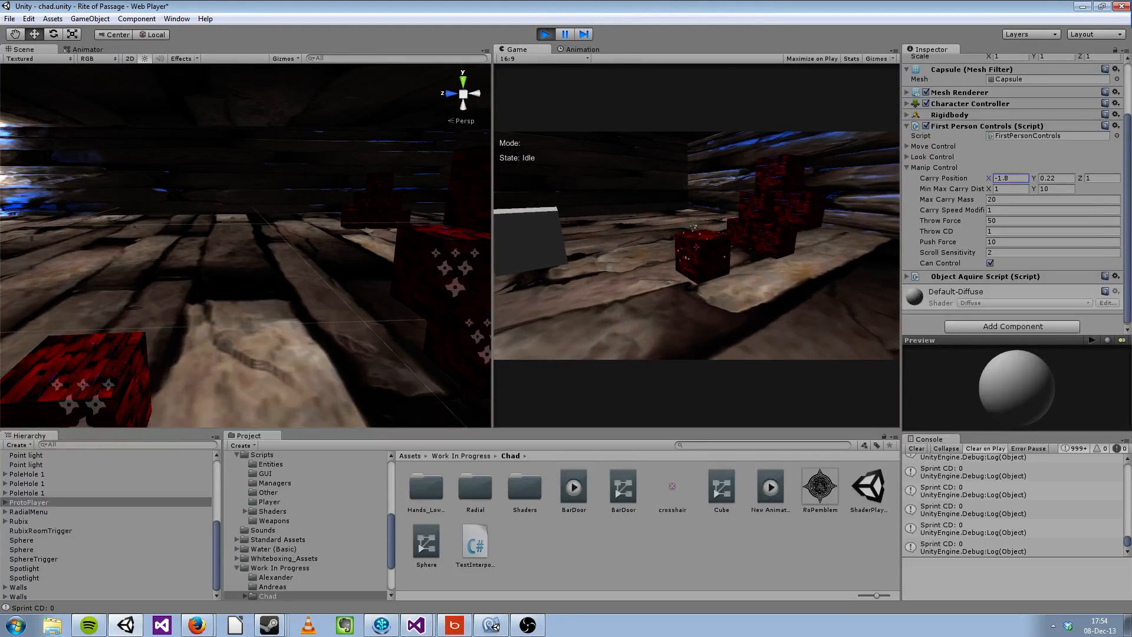
{"action": "key", "text": "q"}
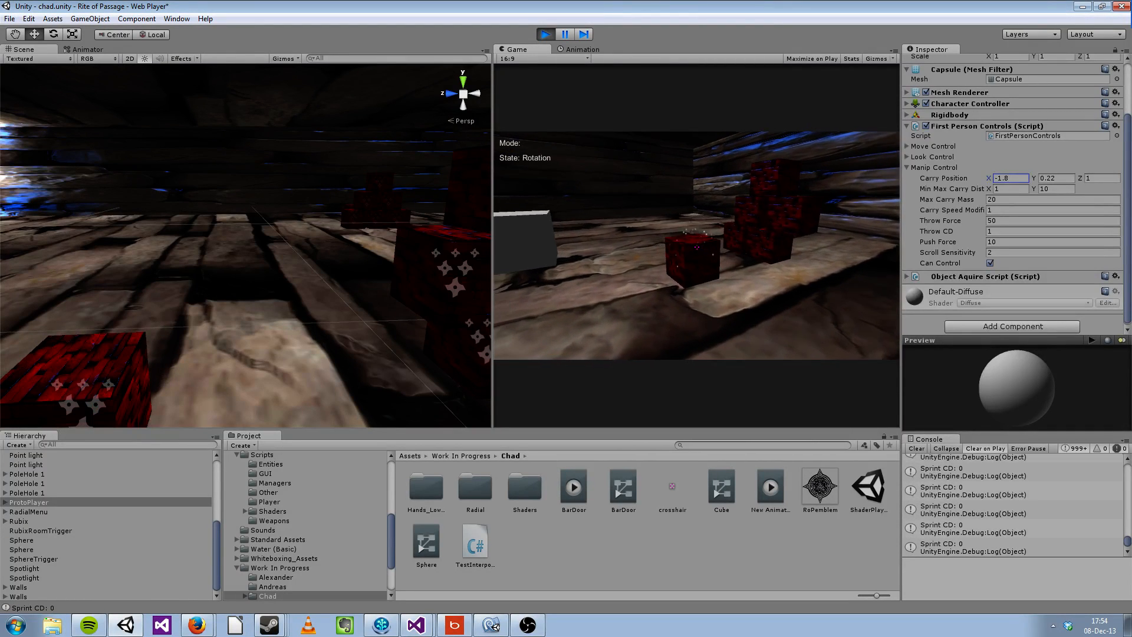
{"action": "left_click", "coordinate": [696, 246]}
{"action": "key", "text": "s"}
{"action": "key", "text": "d"}
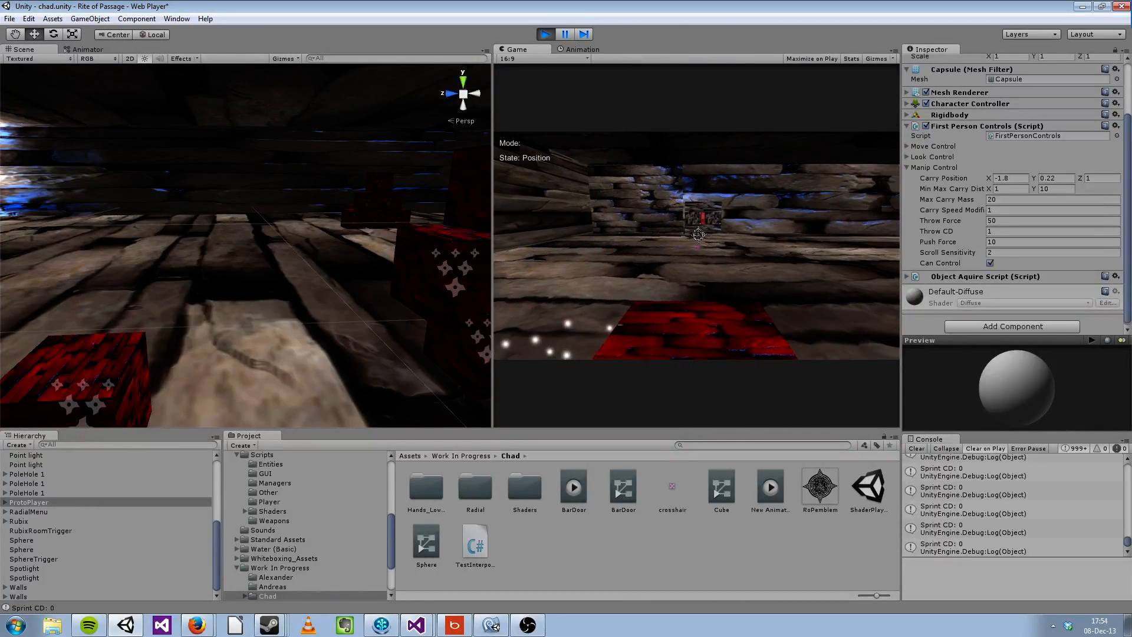
Step: Select a red block in the Scene view, release the carried block in the game and move the player away from it
{"action": "key", "text": "Escape"}
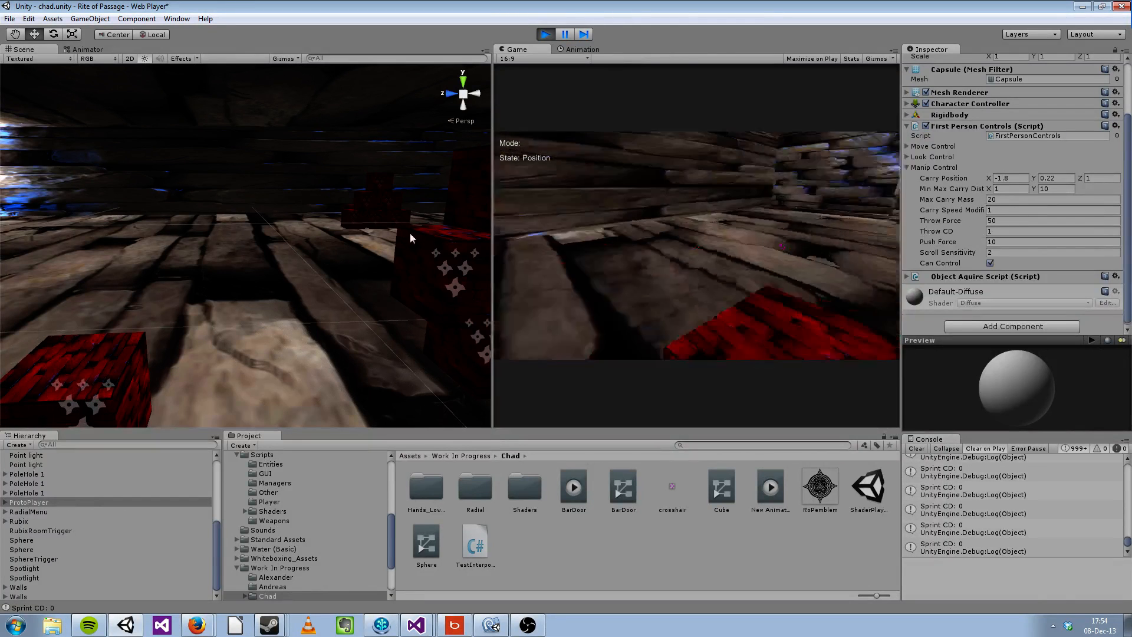
{"action": "left_click", "coordinate": [409, 232]}
{"action": "left_click_drag", "start_coordinate": [366, 227], "coordinate": [171, 227], "text": "alt"}
{"action": "right_click_drag", "start_coordinate": [170, 227], "coordinate": [47, 229]}
{"action": "left_click", "coordinate": [590, 236]}
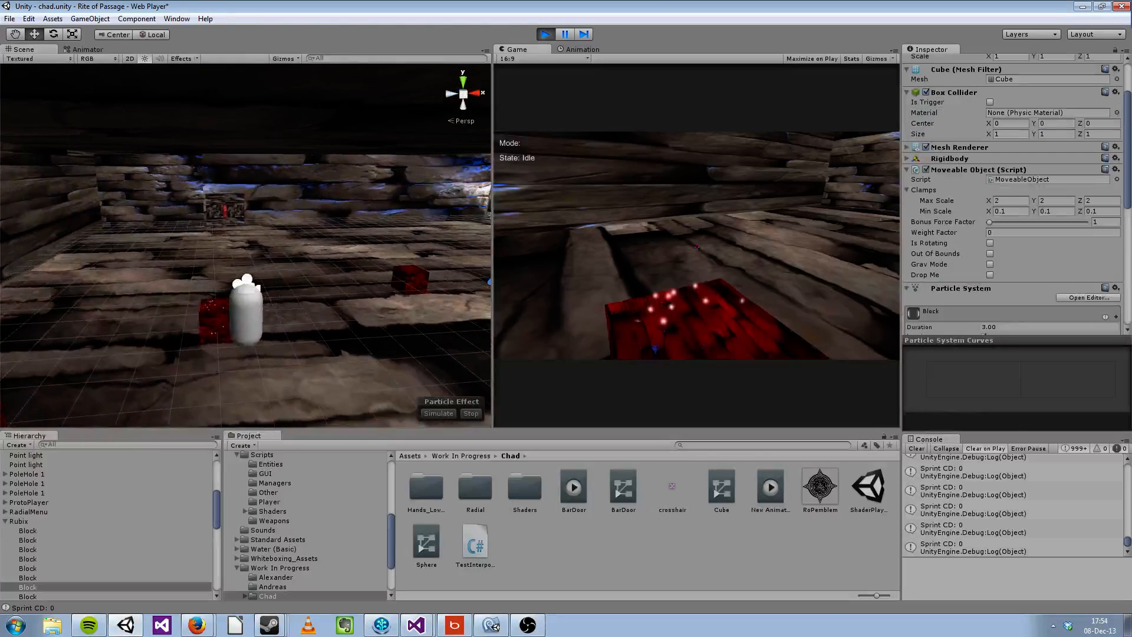
{"action": "key", "text": "s"}
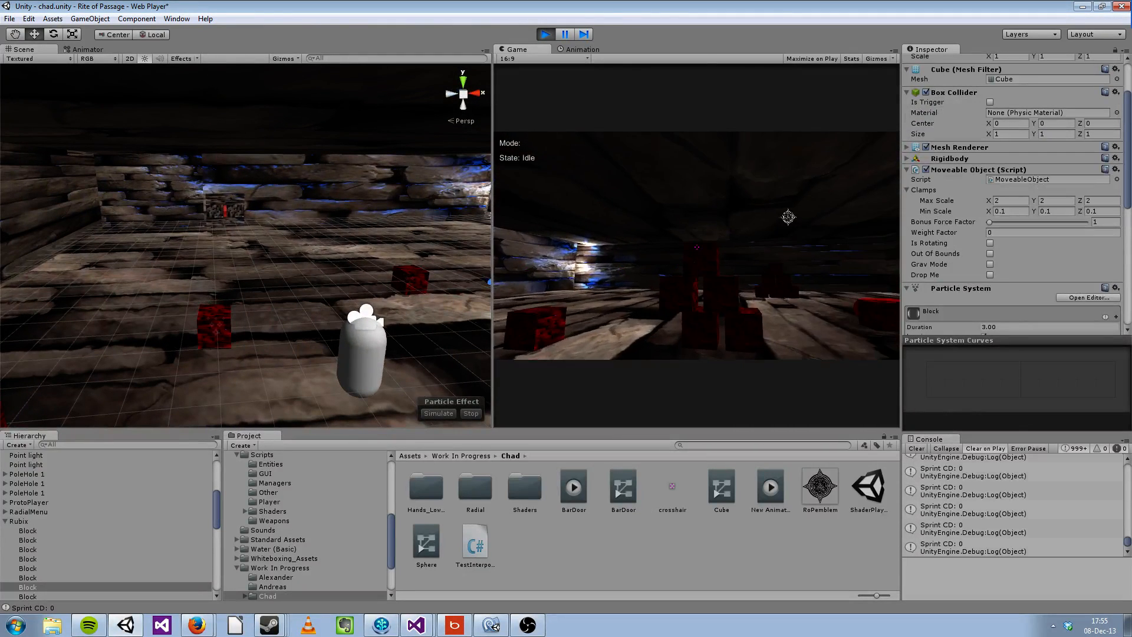
Step: Set the block's Bonus Force Factor to 40.8 and test it by picking up and carrying a red block in the game
{"action": "left_click_drag", "start_coordinate": [989, 222], "coordinate": [1028, 221]}
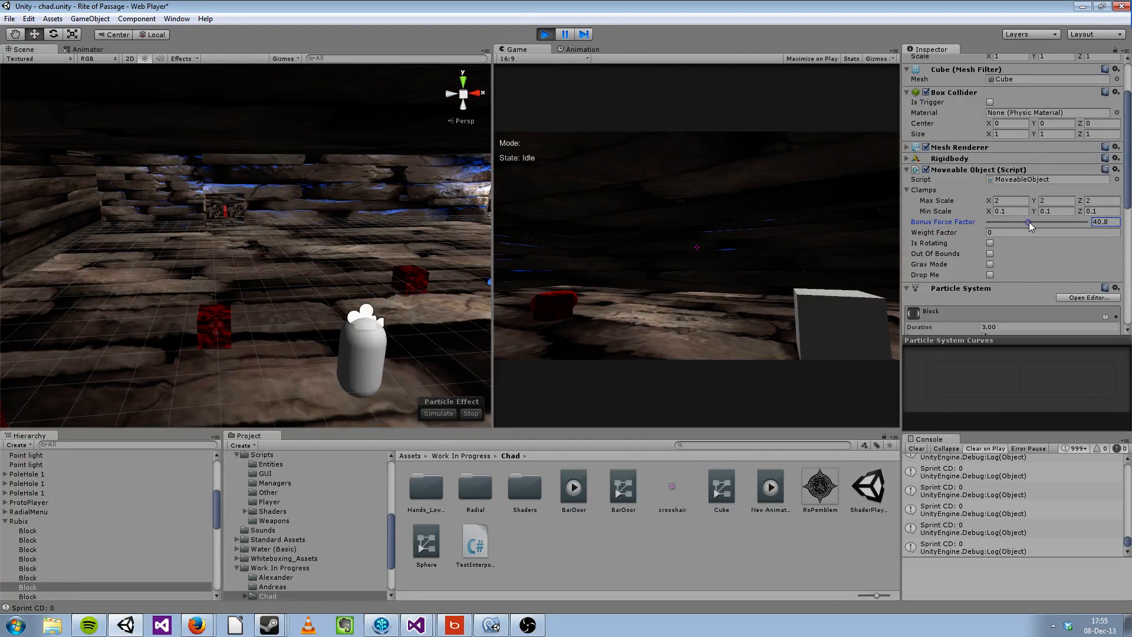
{"action": "left_click", "coordinate": [654, 275]}
{"action": "left_click", "coordinate": [696, 247]}
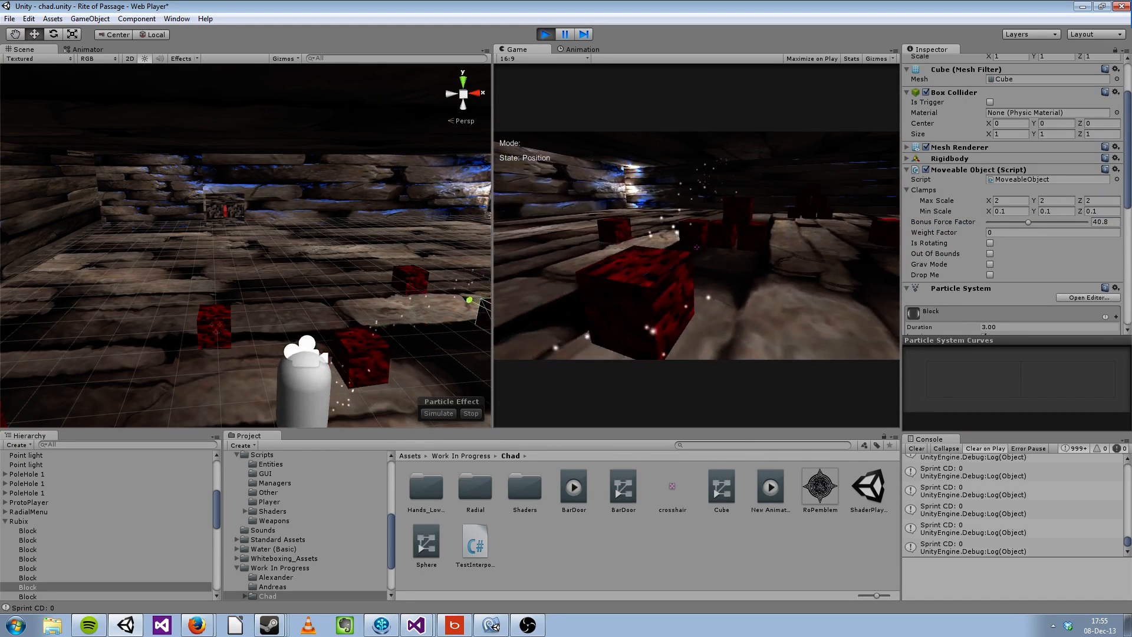
{"action": "key", "text": "w"}
{"action": "key", "text": "s"}
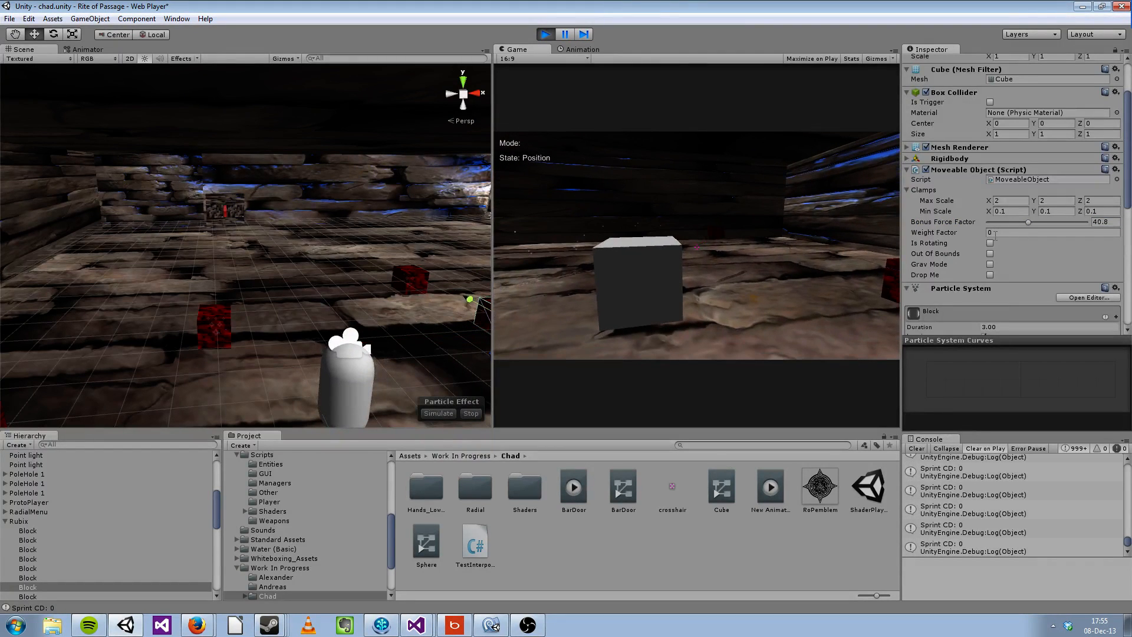
Step: Expand the selected block's Rigidbody settings, set Mass to 1000 and return control to the game
{"action": "left_click_drag", "start_coordinate": [278, 235], "coordinate": [339, 253], "text": "alt"}
{"action": "left_click", "coordinate": [935, 159]}
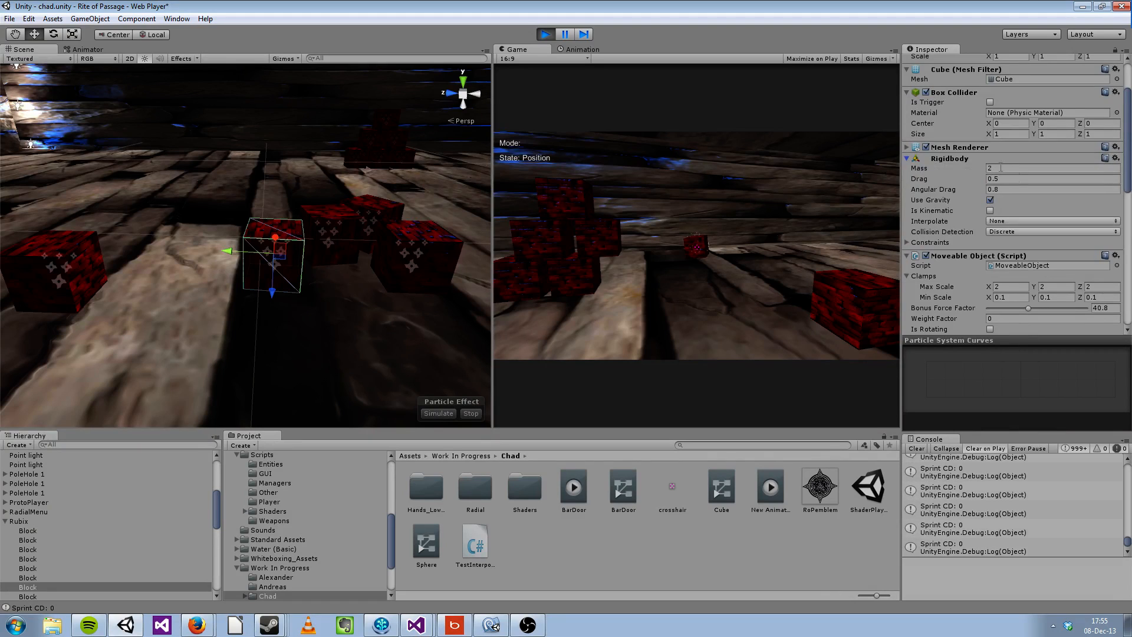
{"action": "left_click", "coordinate": [1014, 168]}
{"action": "type", "text": "1000"}
{"action": "left_click", "coordinate": [576, 219]}
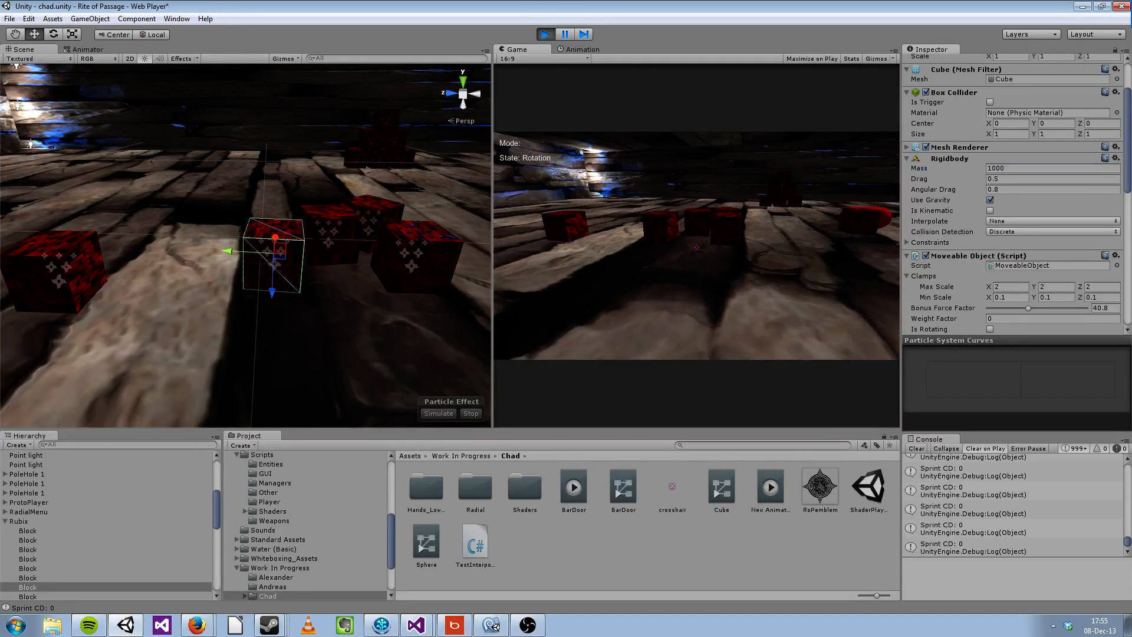
Step: Walk the player to the heavy block, pick it up and carry it backward and sideways
{"action": "key", "text": "w"}
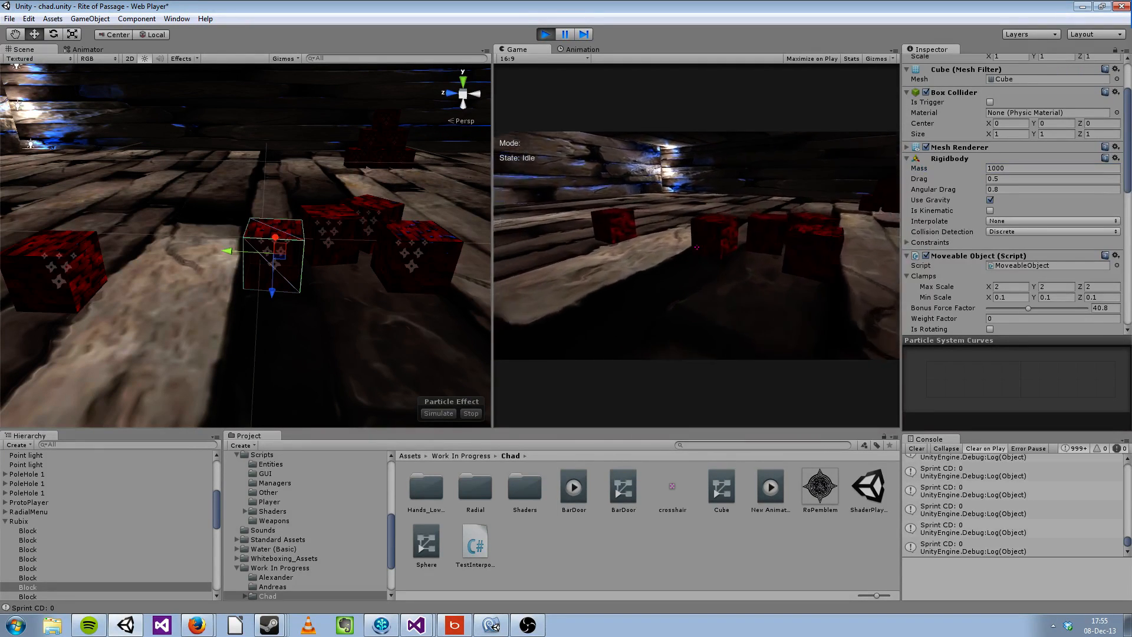
{"action": "left_click", "coordinate": [697, 247]}
{"action": "key", "text": "s"}
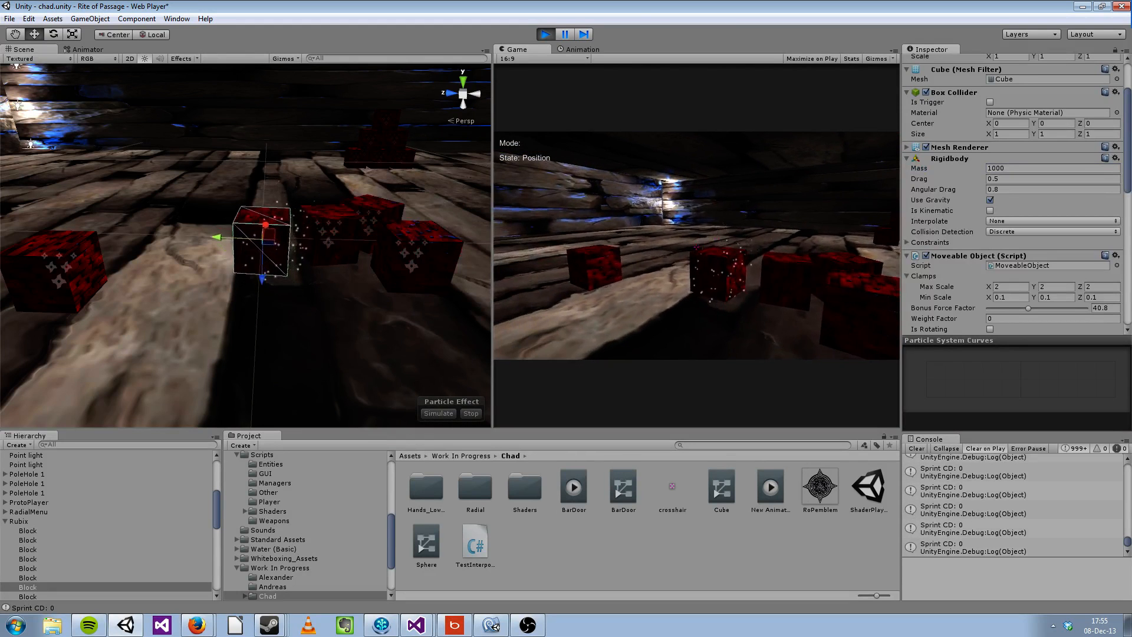
{"action": "key", "text": "a"}
{"action": "key", "text": "a"}
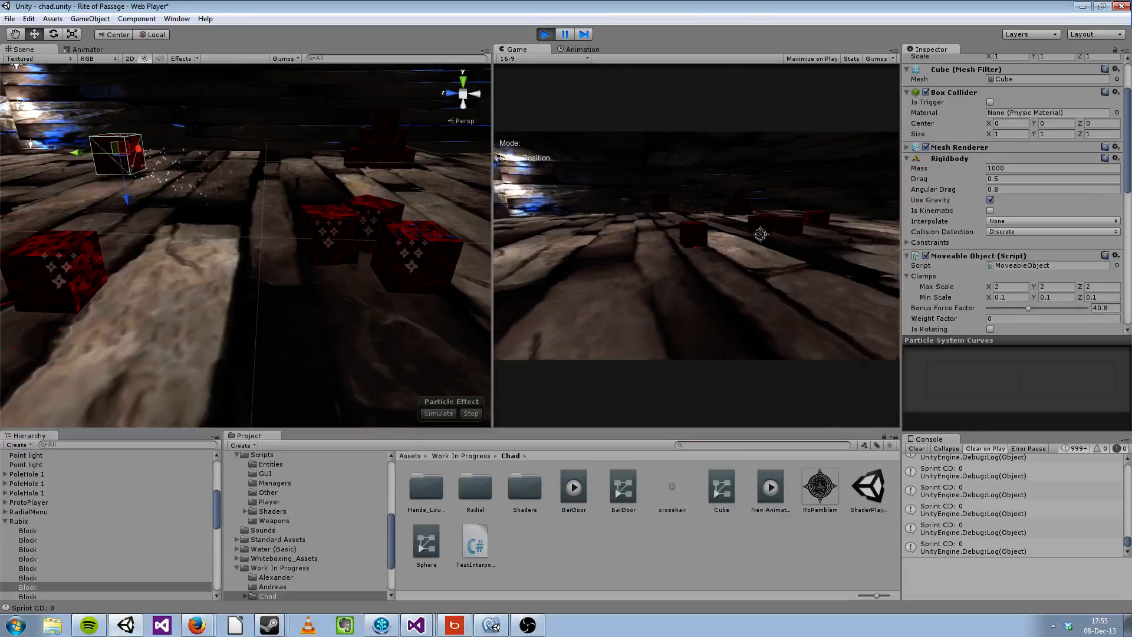
Step: Set the block's Bonus Force Factor to 100 and test carrying it while walking back and forth
{"action": "left_click_drag", "start_coordinate": [1028, 308], "coordinate": [1089, 308]}
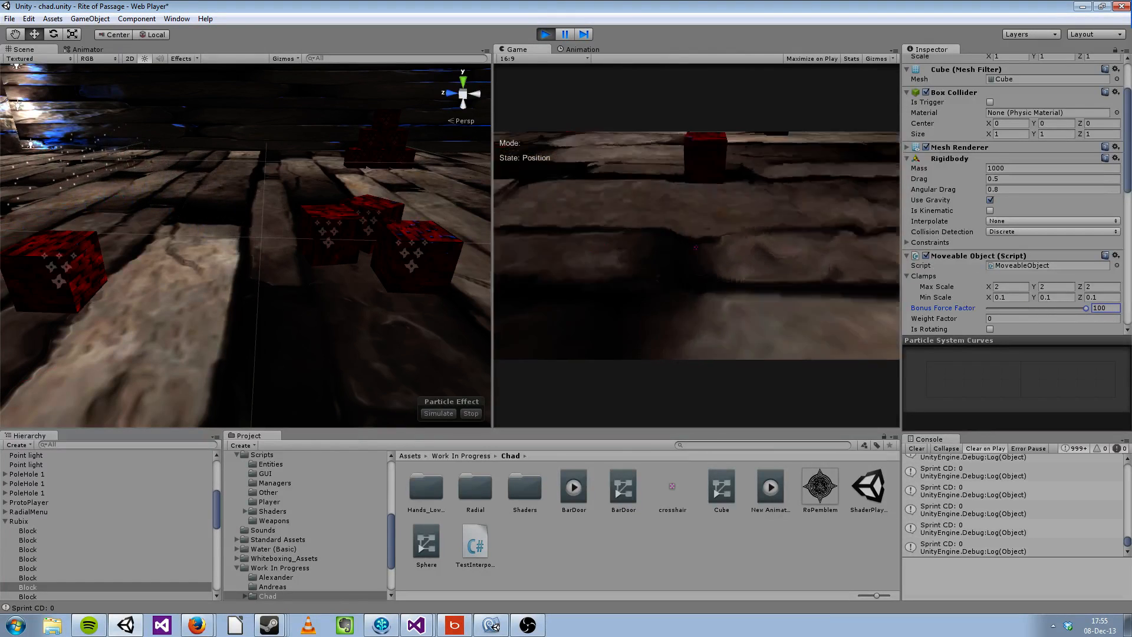
{"action": "key", "text": "s"}
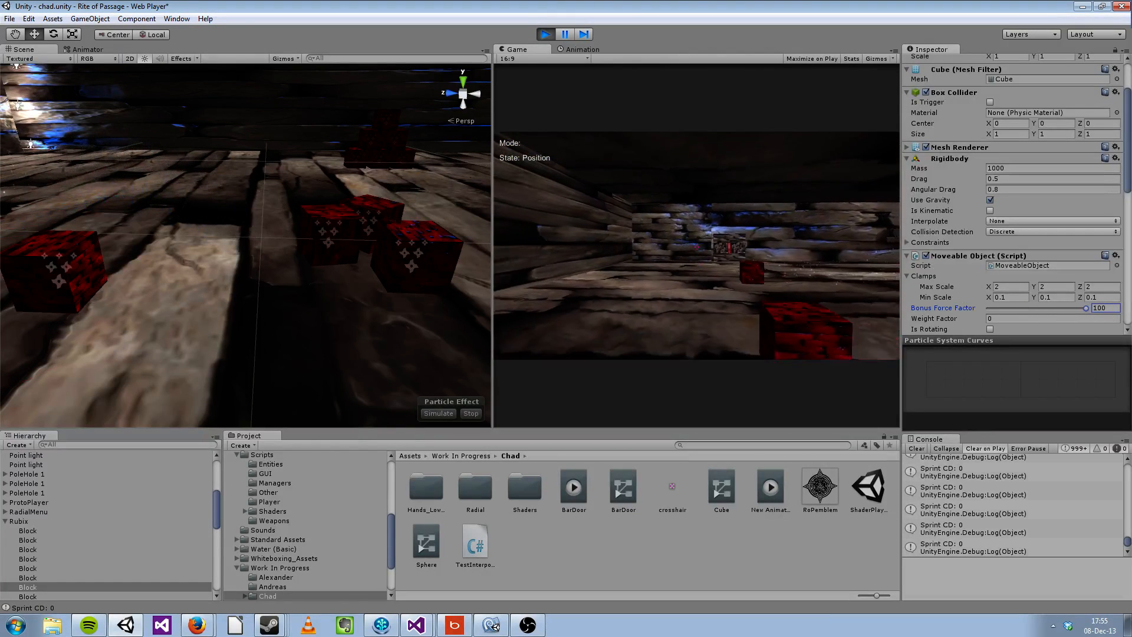
{"action": "key", "text": "w"}
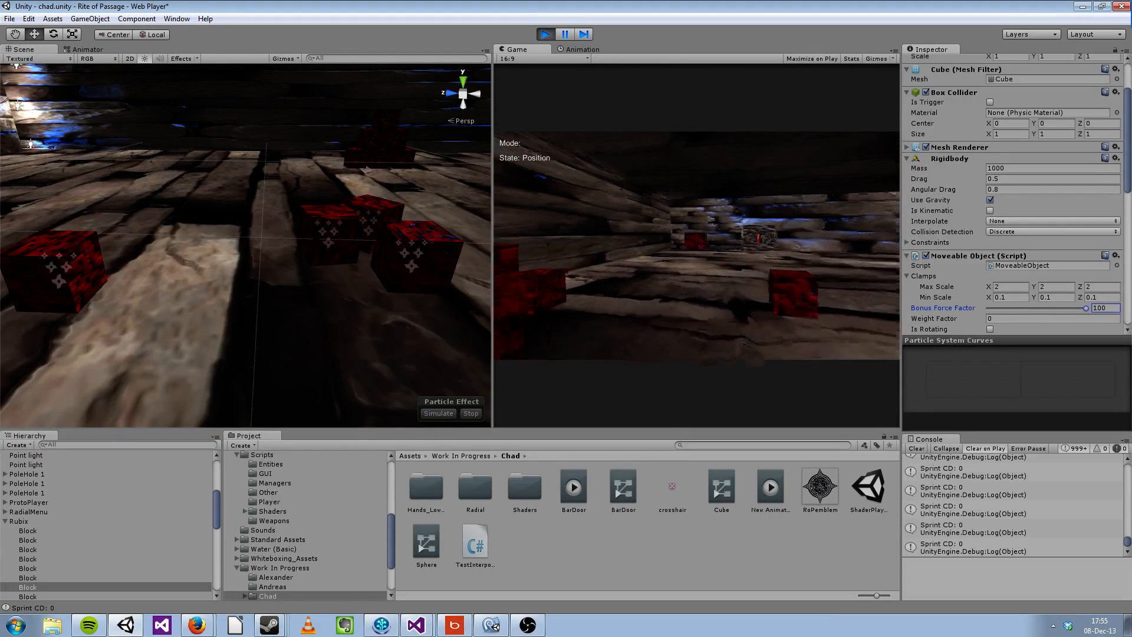
Step: Set the carried block's Mass to 0 and release the block in the game
{"action": "left_click", "coordinate": [978, 168]}
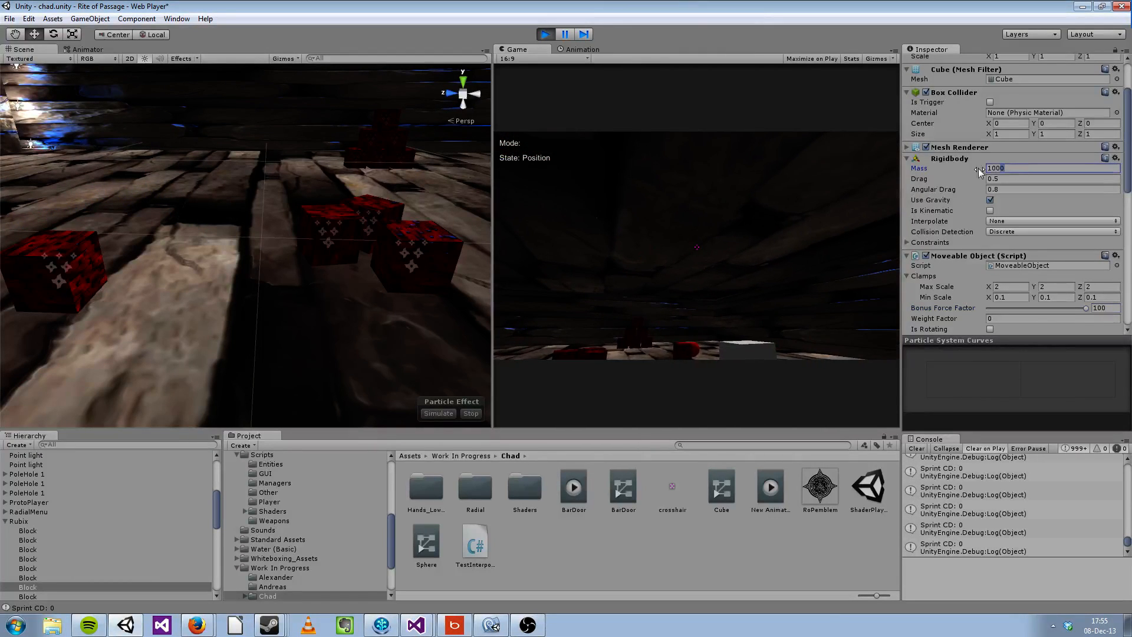
{"action": "type", "text": "07"}
{"action": "left_click", "coordinate": [697, 250]}
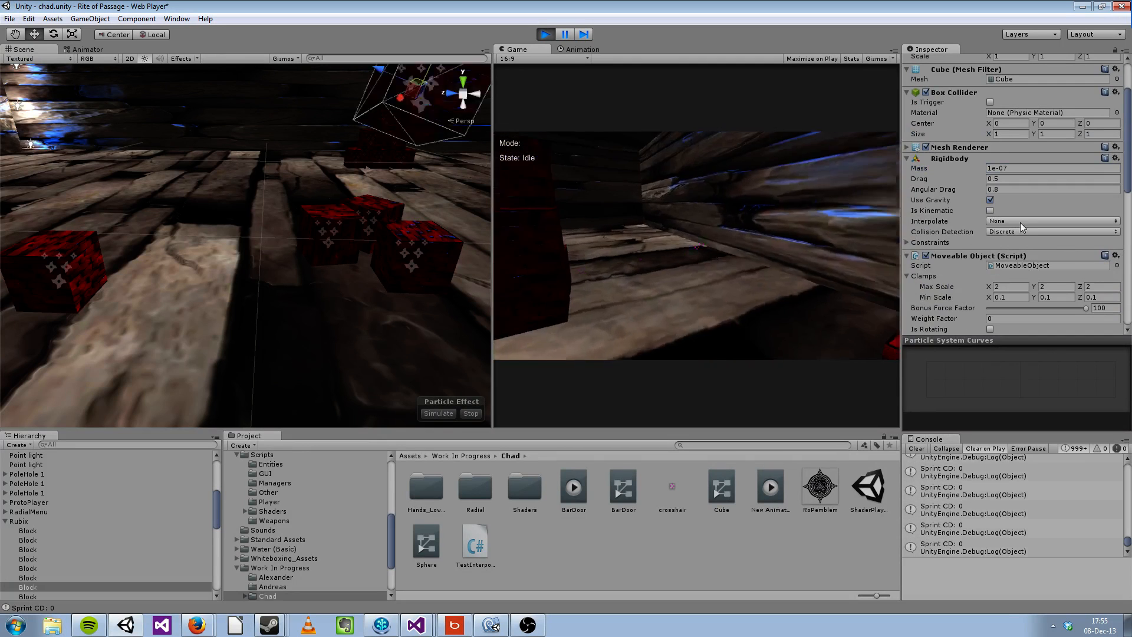
Step: Set the block's Mass to 0.5 and test it by picking the block up and releasing it
{"action": "scroll", "coordinate": [1002, 250], "scroll_direction": "down", "scroll_amount": 3}
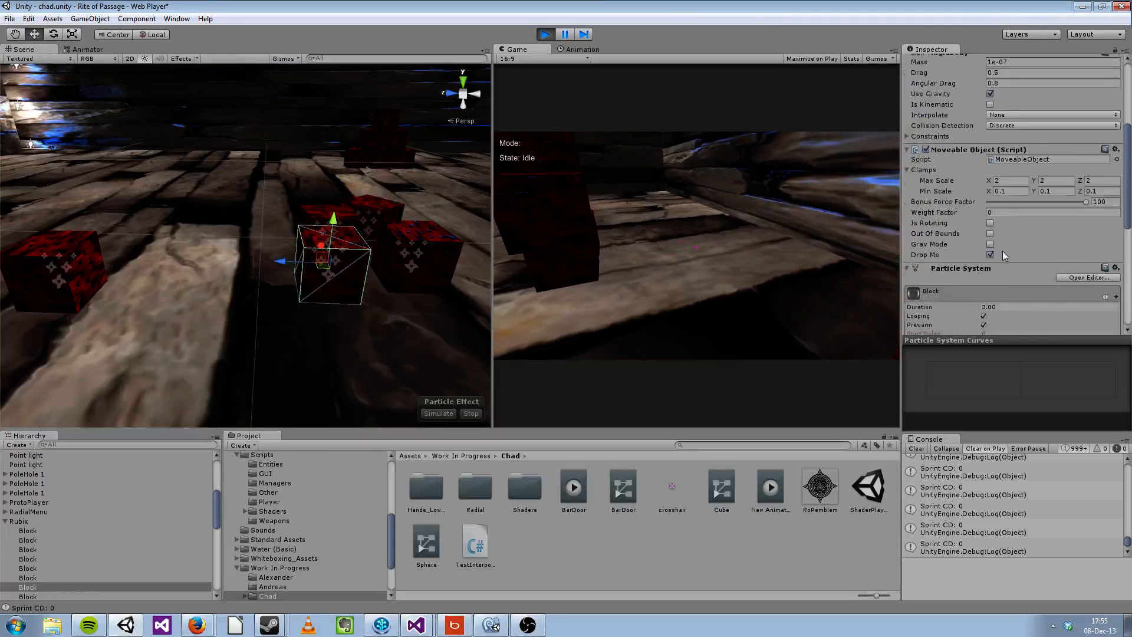
{"action": "left_click", "coordinate": [1014, 133]}
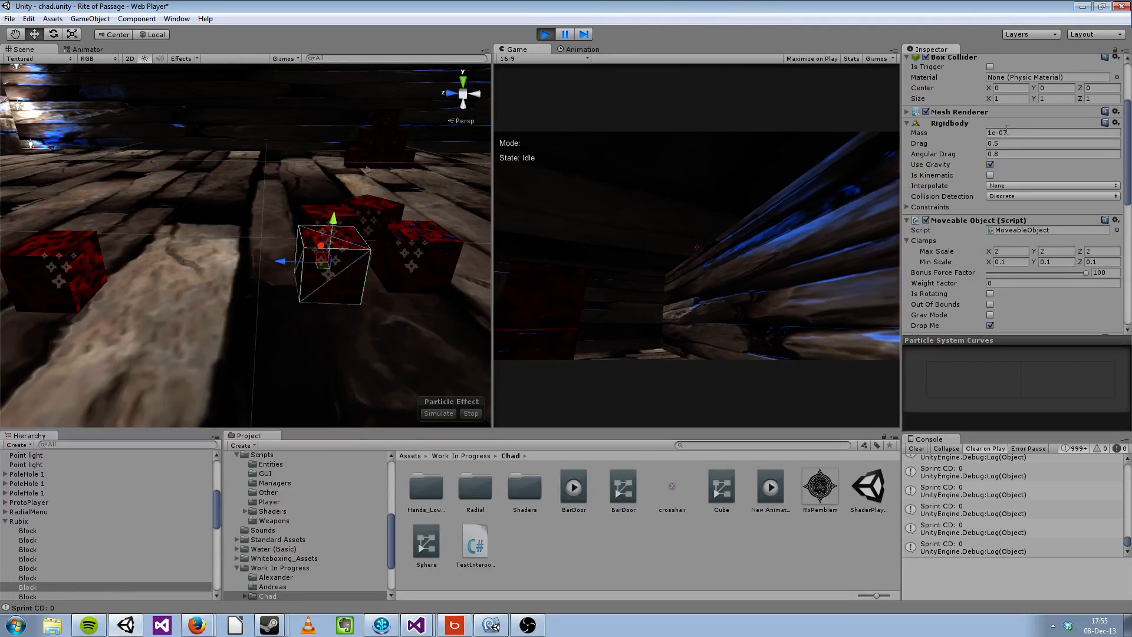
{"action": "type", "text": "0.5"}
{"action": "left_click", "coordinate": [896, 120]}
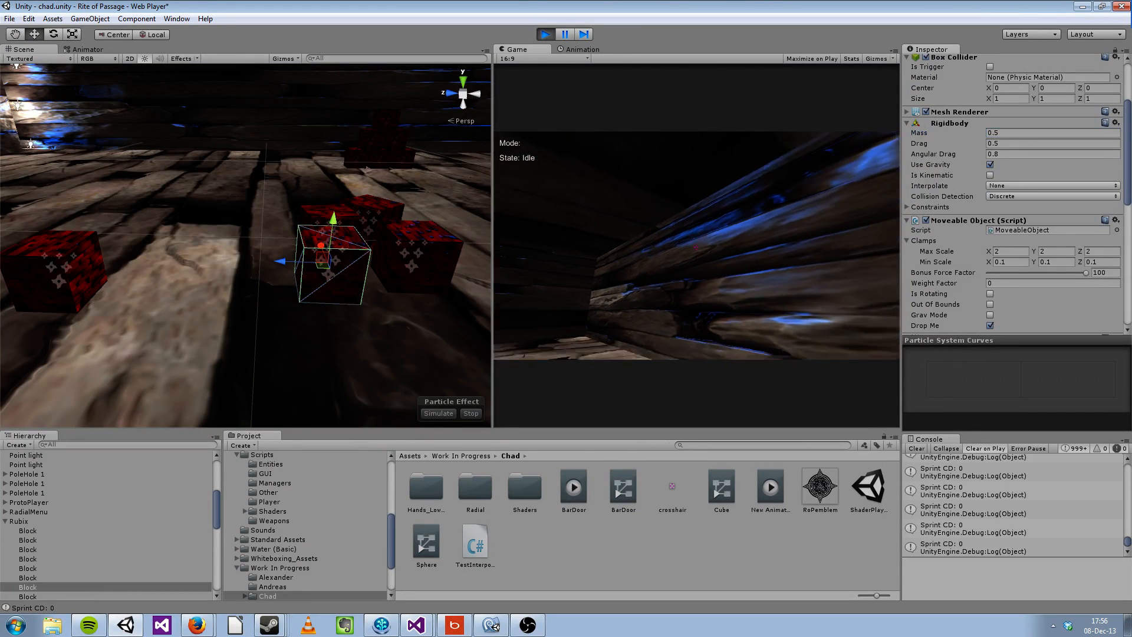
{"action": "key", "text": "w"}
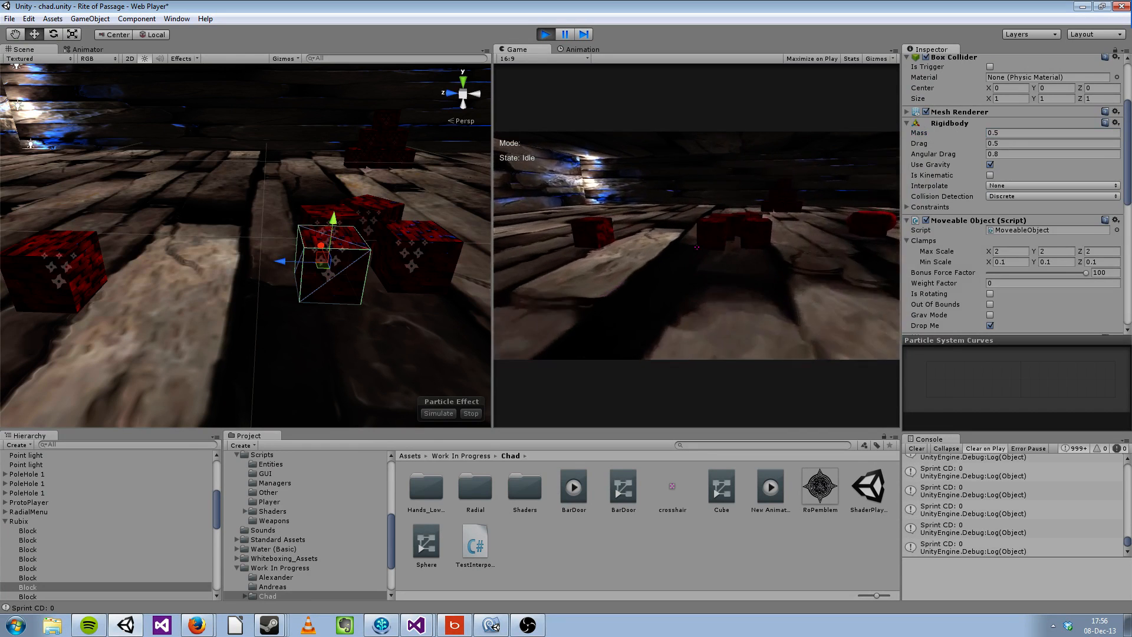
{"action": "left_click", "coordinate": [697, 247]}
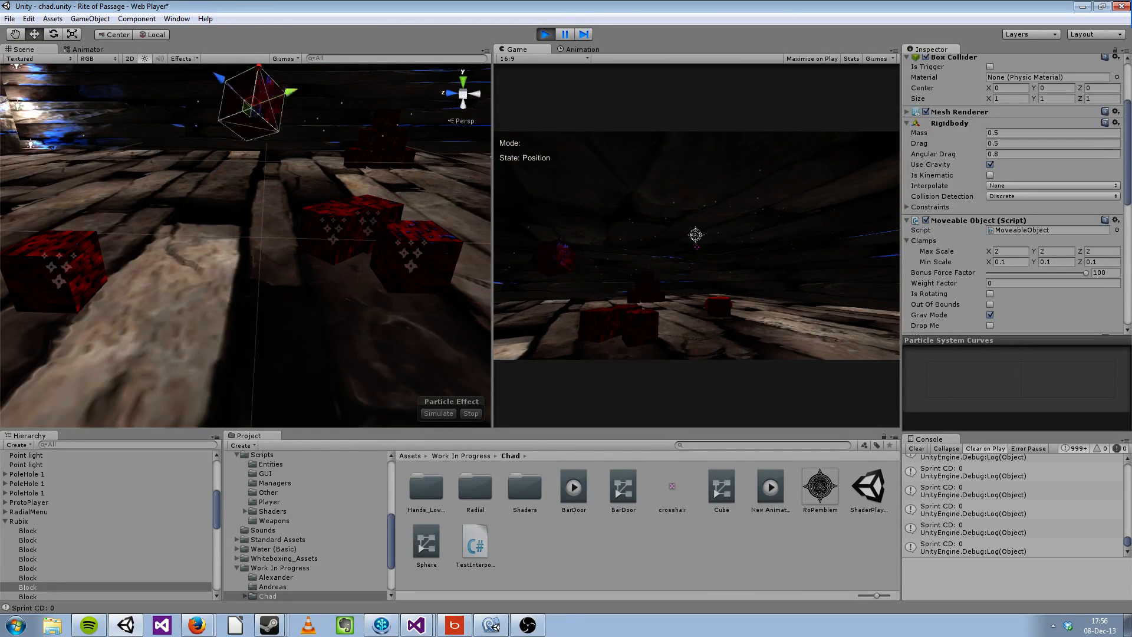
{"action": "left_click", "coordinate": [697, 247]}
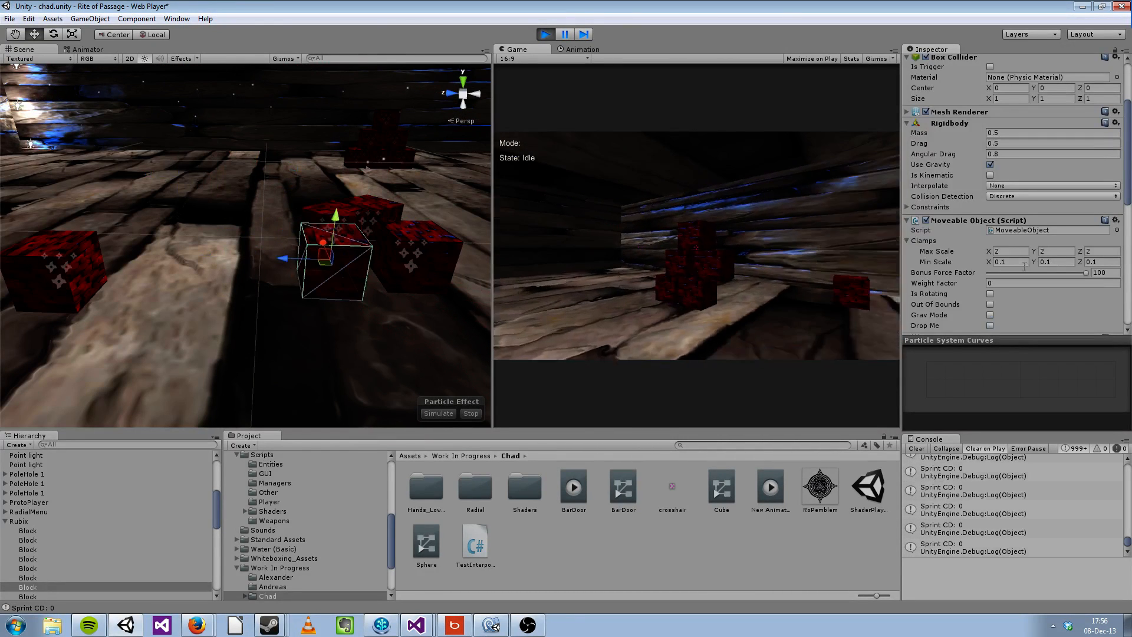
Step: Switch the manipulation state to Rotation and select the player in the Scene view to show its Manip Control settings
{"action": "scroll", "coordinate": [998, 255], "scroll_direction": "down", "scroll_amount": 2}
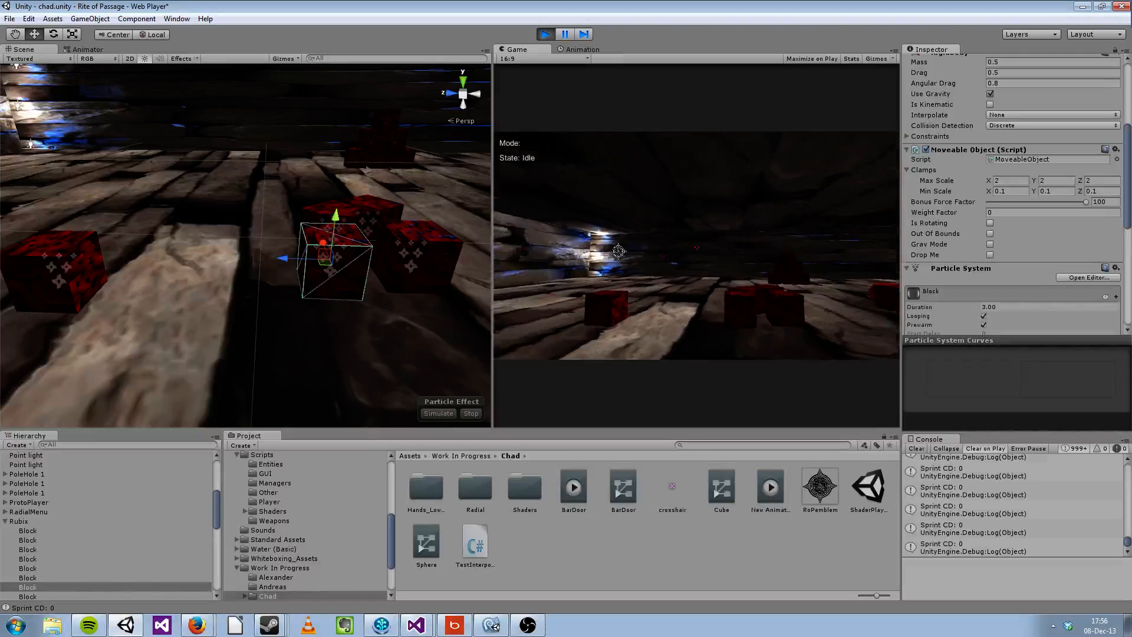
{"action": "key", "text": "Tab"}
{"action": "key", "text": "Tab"}
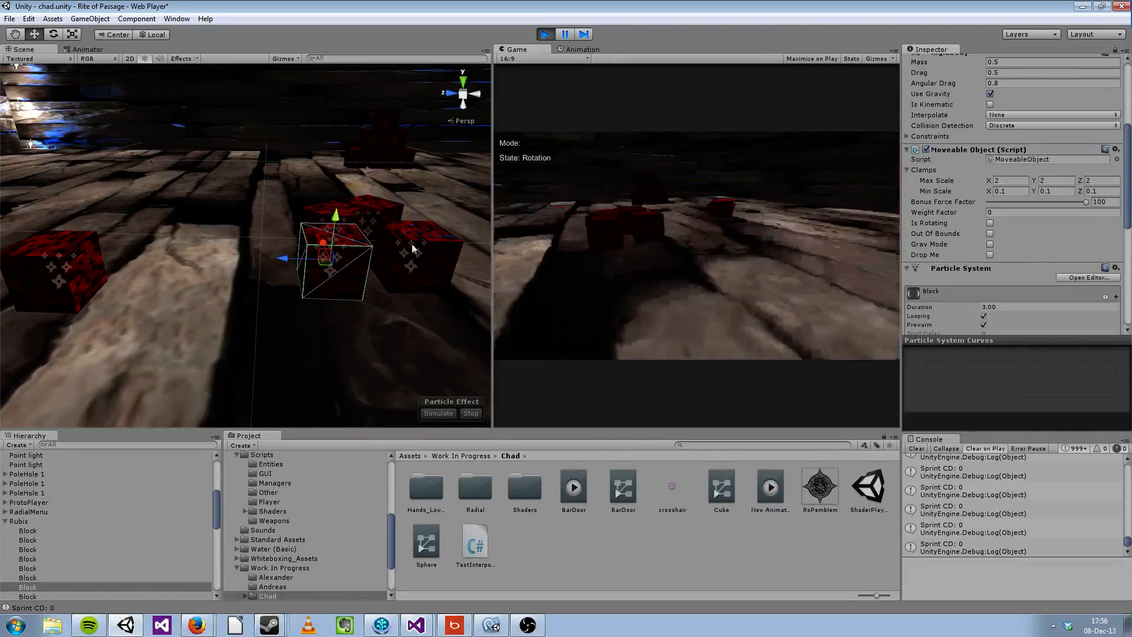
{"action": "left_click", "coordinate": [263, 252]}
{"action": "left_click_drag", "start_coordinate": [263, 253], "coordinate": [562, 199], "text": "alt"}
{"action": "right_click_drag", "start_coordinate": [562, 199], "coordinate": [610, 213]}
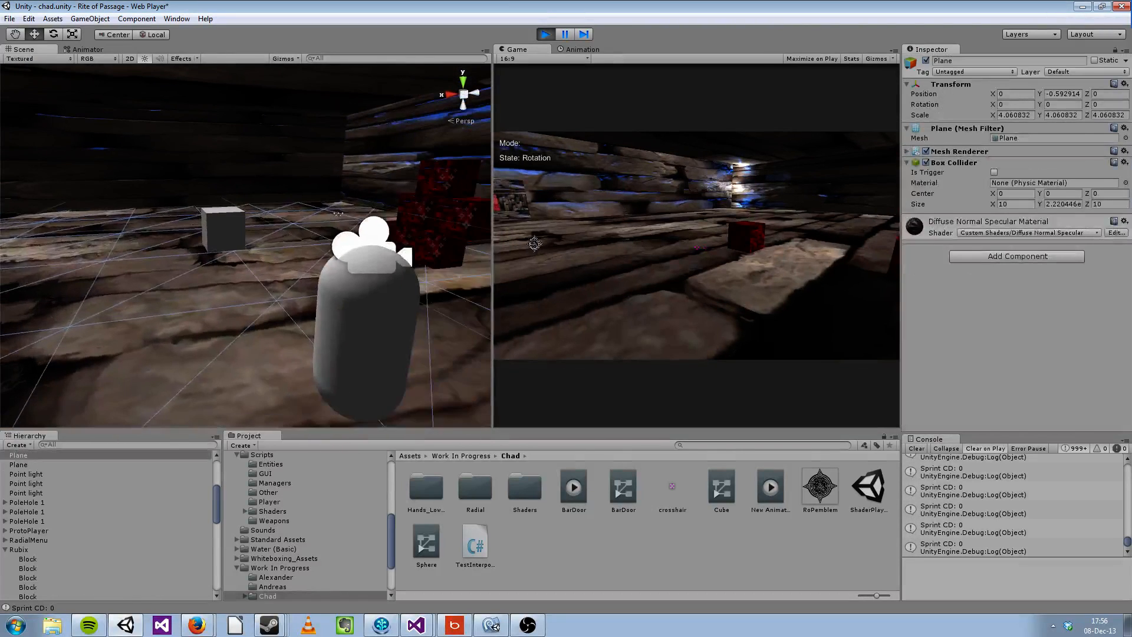
{"action": "left_click", "coordinate": [389, 318]}
{"action": "scroll", "coordinate": [1047, 278], "scroll_direction": "down", "scroll_amount": 5}
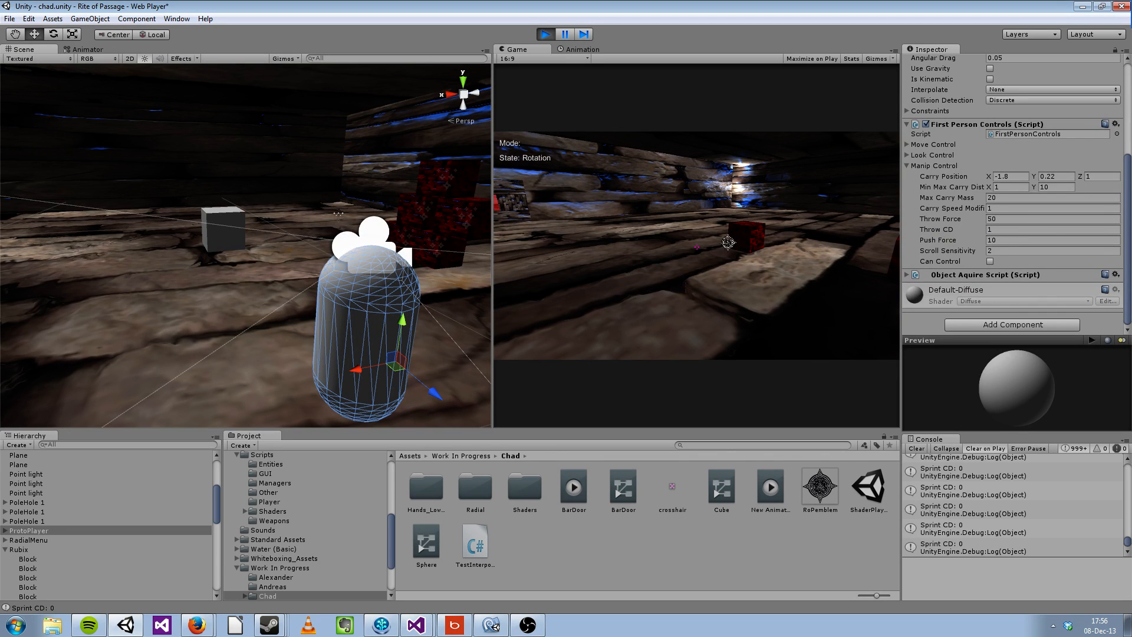
Step: Select a block of the red stack in the Scene view and cycle the manipulation state through Scale to Idle
{"action": "left_click", "coordinate": [399, 220]}
{"action": "left_click", "coordinate": [560, 251]}
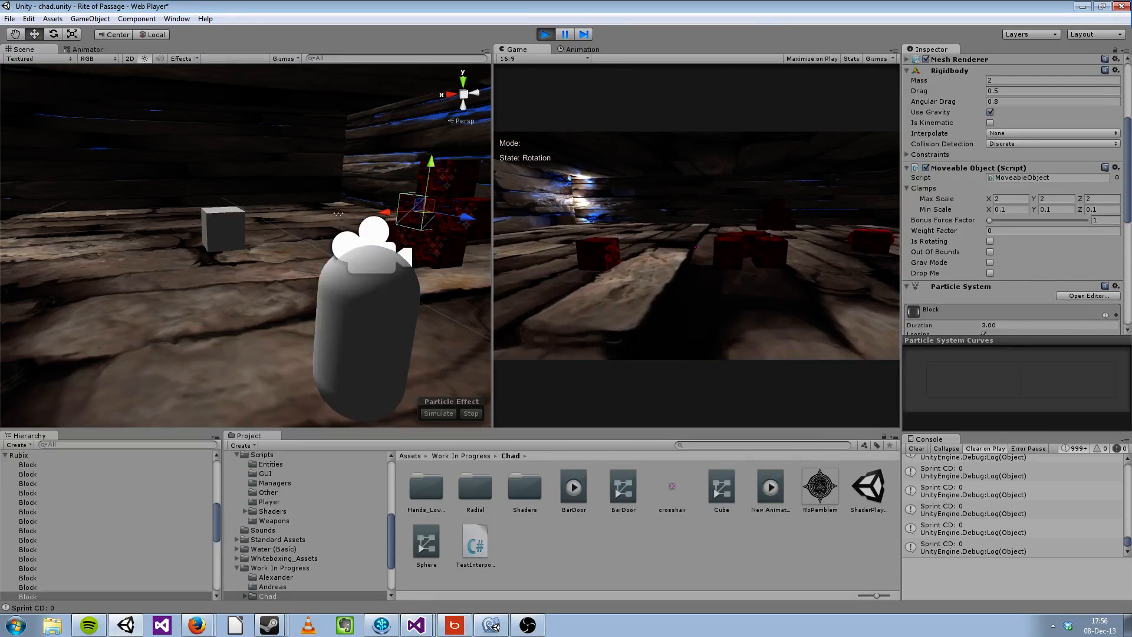
{"action": "key", "text": "2"}
{"action": "key", "text": "Tab"}
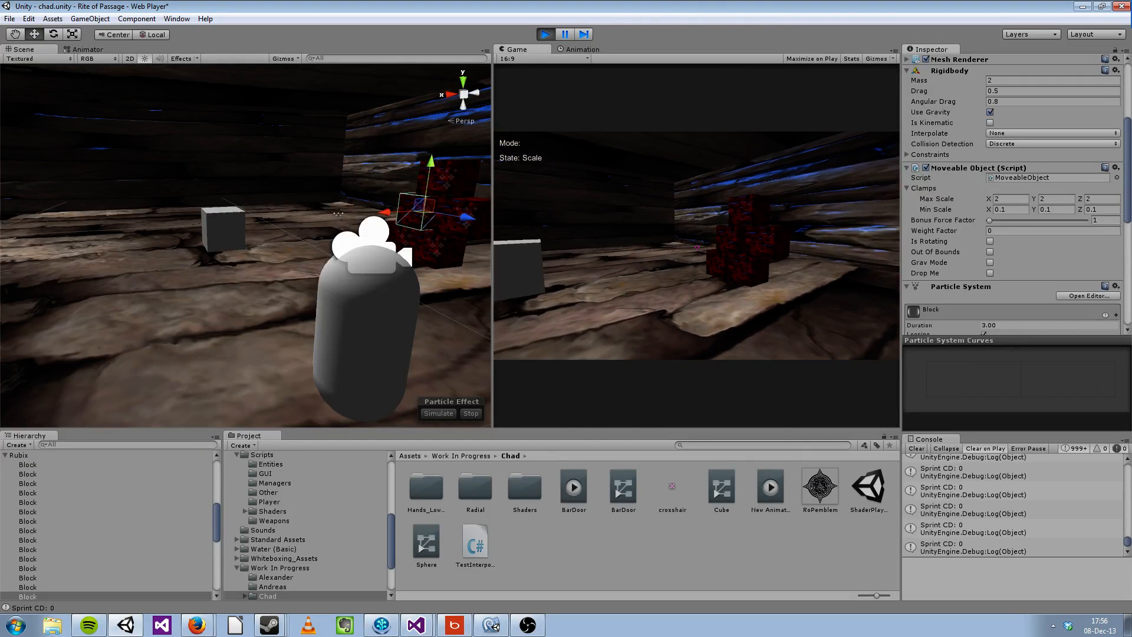
{"action": "key", "text": "Tab"}
Step: Walk the player back and forth against the red block stack to test pushing the blocks
{"action": "key", "text": "w"}
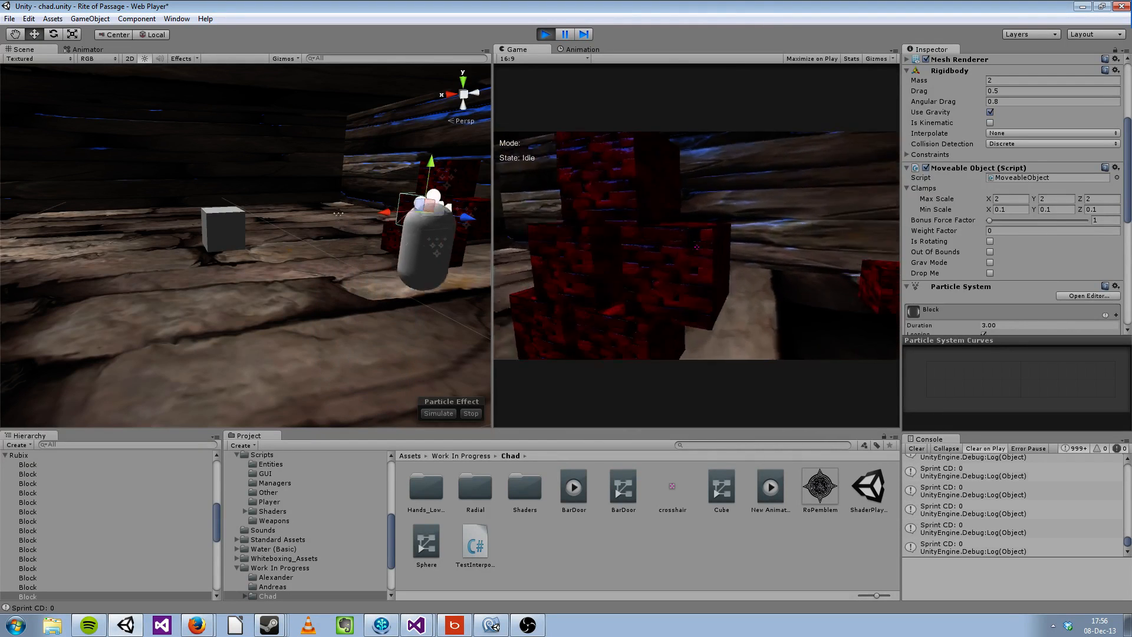
{"action": "key", "text": "w"}
{"action": "key", "text": "s"}
{"action": "key", "text": "w"}
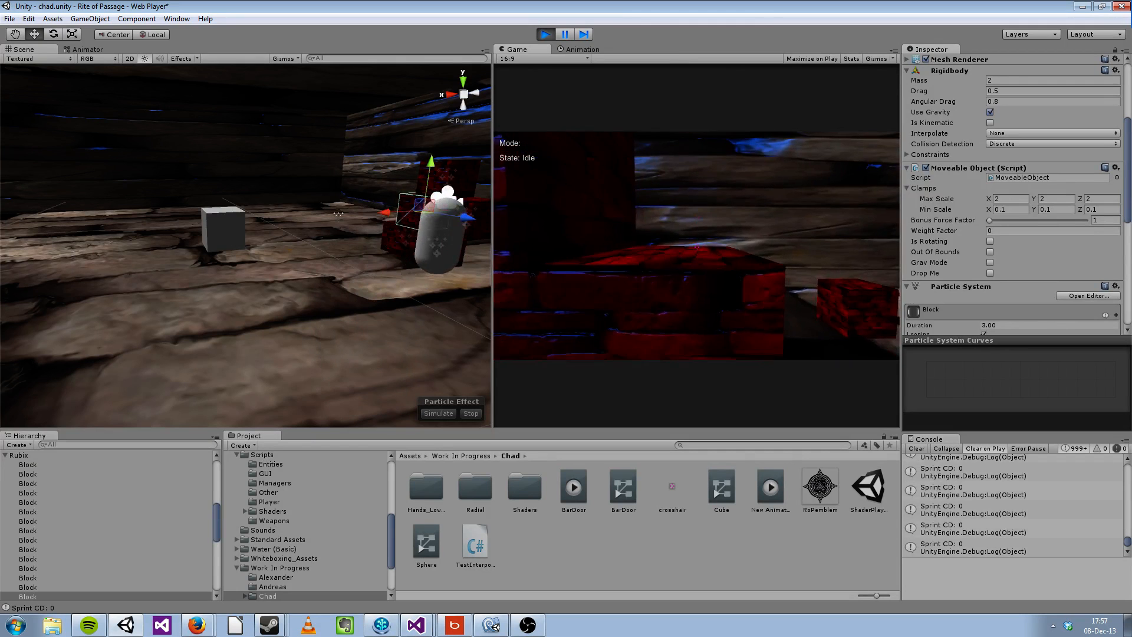
{"action": "key", "text": "s"}
{"action": "key", "text": "w"}
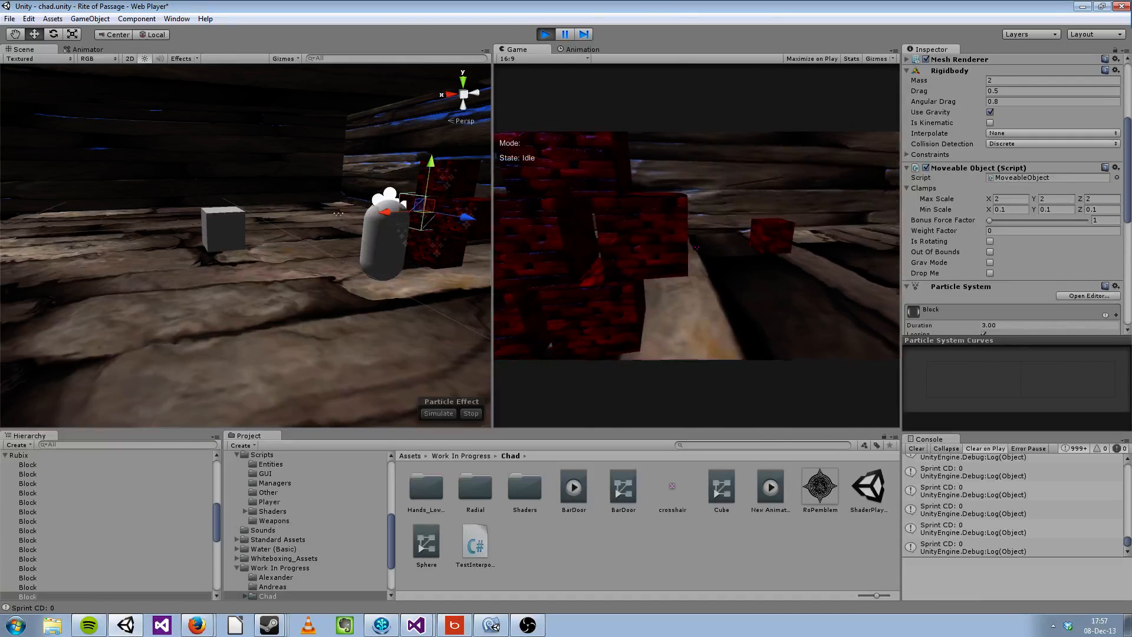
Step: Jump the player onto the red block stack
{"action": "key", "text": "w"}
{"action": "key", "text": "space"}
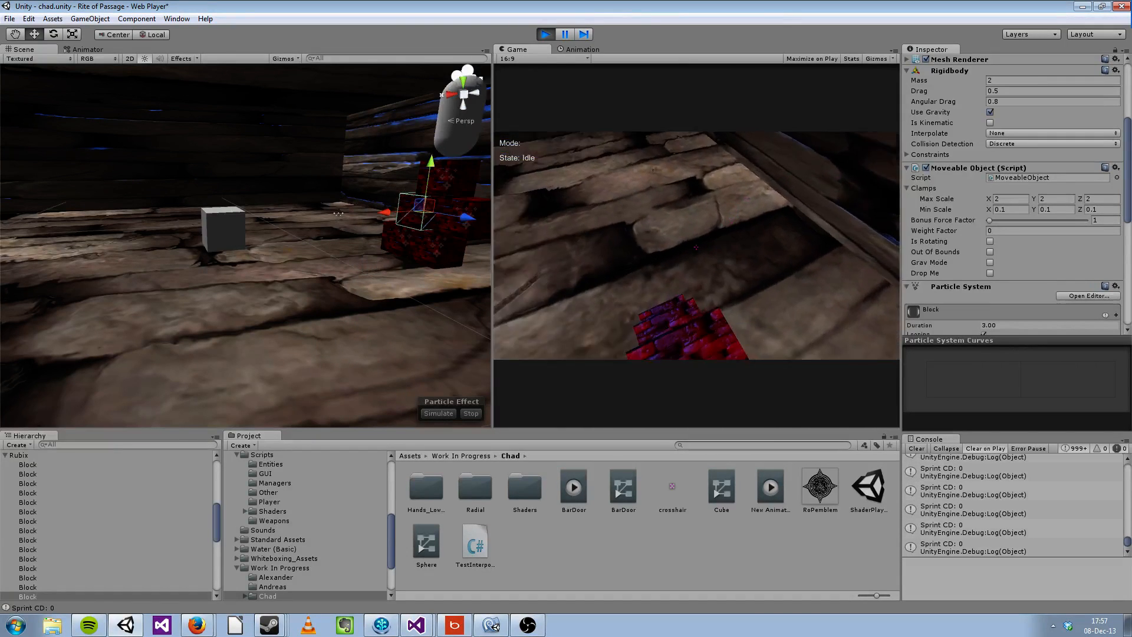
{"action": "key", "text": "space"}
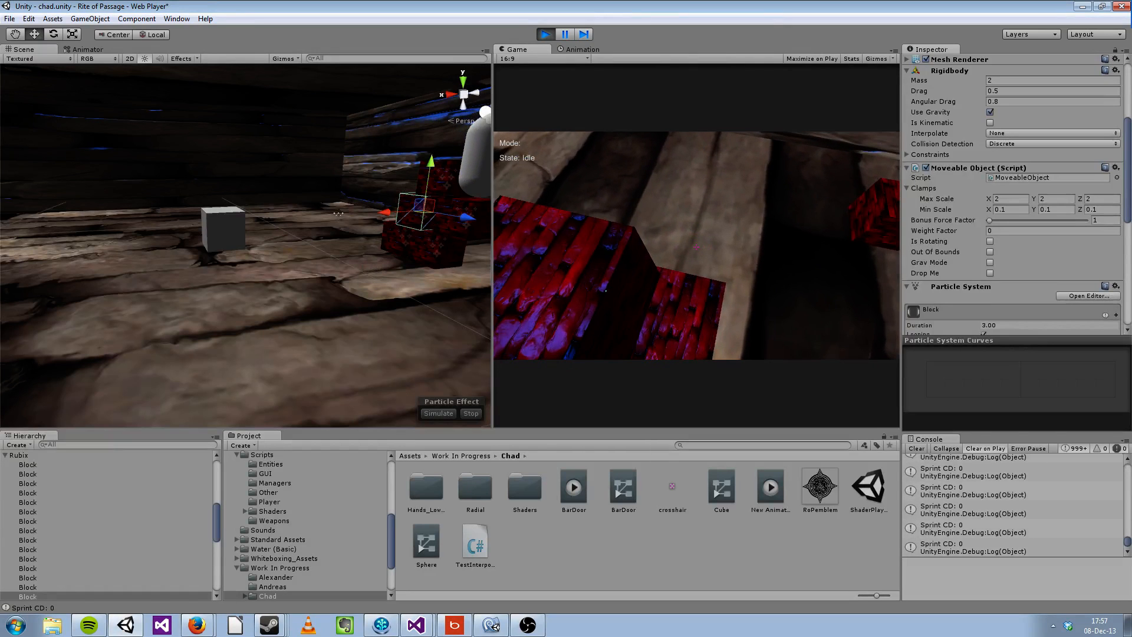
{"action": "key", "text": "space"}
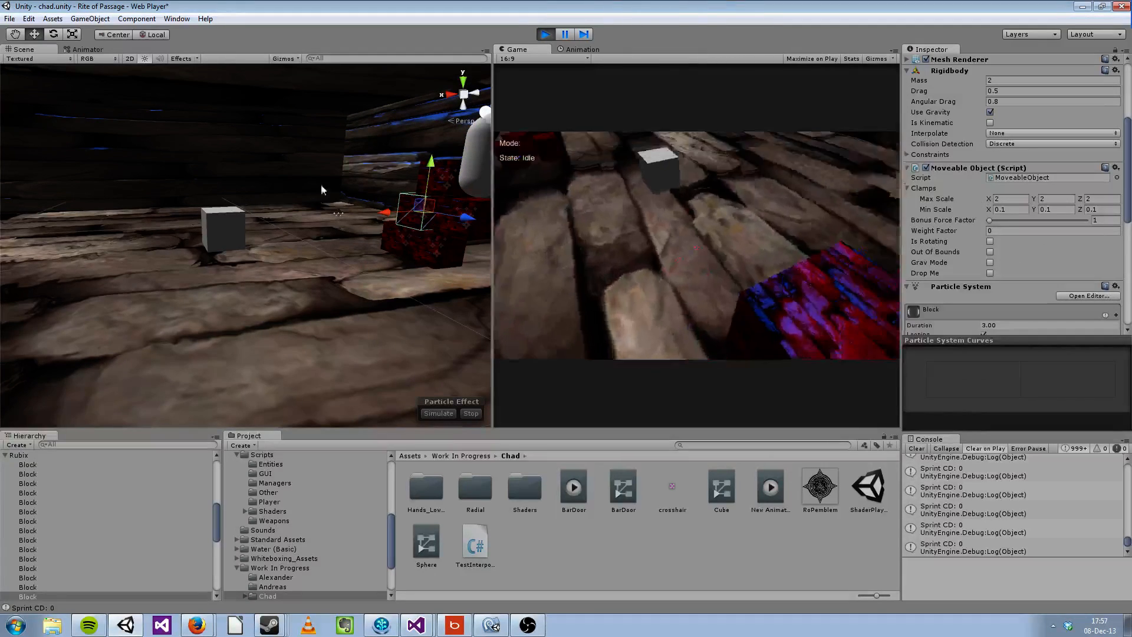
Step: Select the player in the Scene view and open its Manip Control Scroll Sensitivity value for editing
{"action": "left_click", "coordinate": [480, 139]}
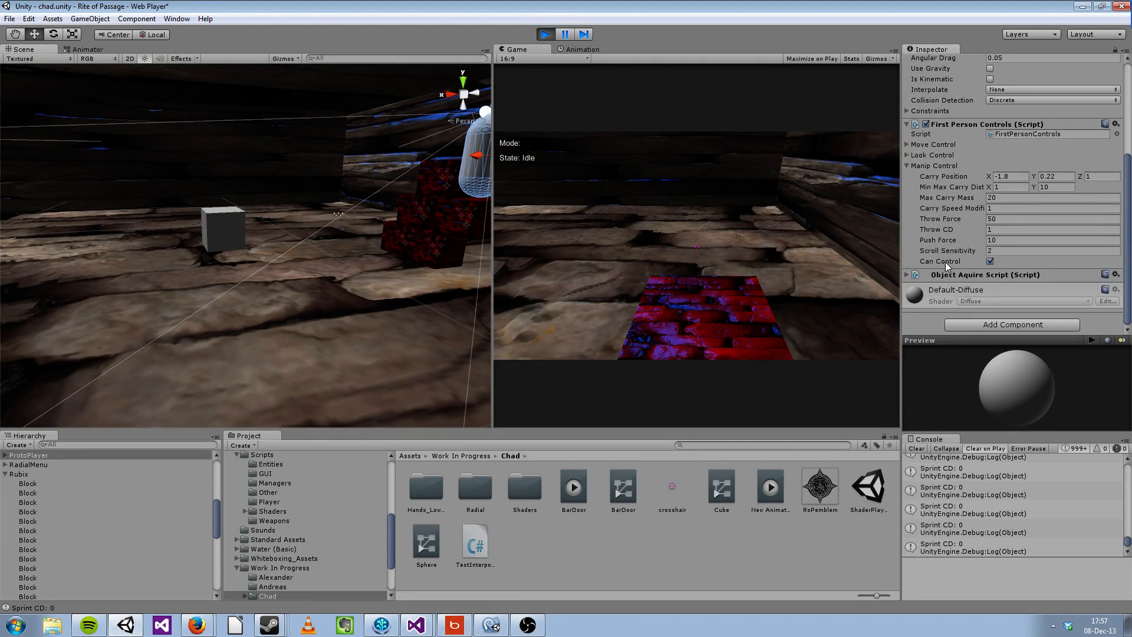
{"action": "left_click", "coordinate": [1011, 252]}
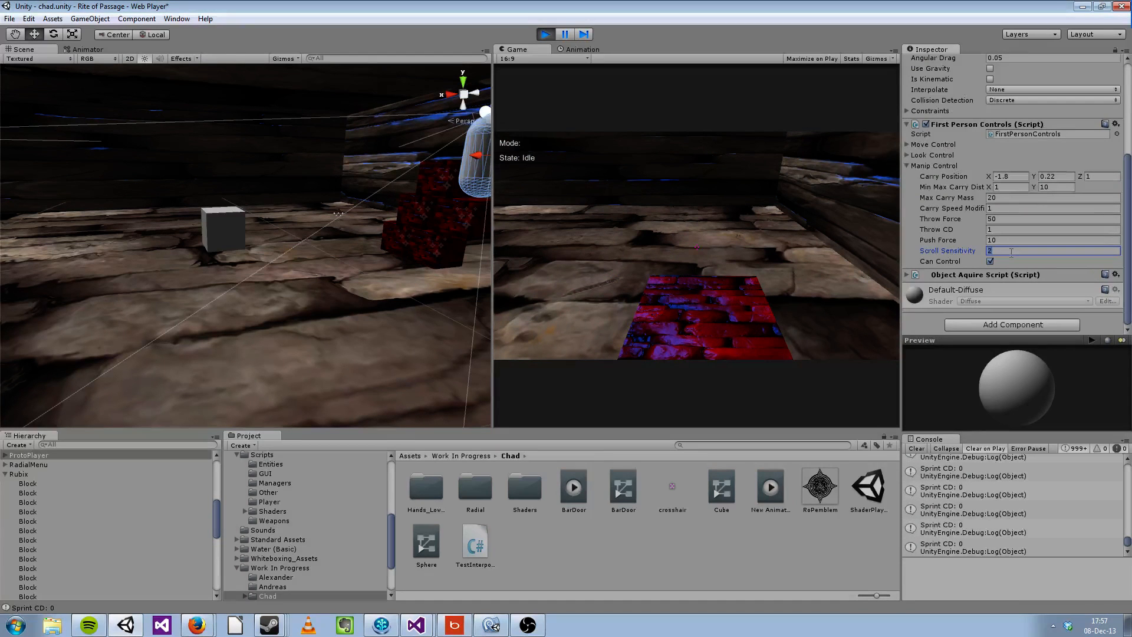
Step: Back the player away, pick up a red block, switch the manipulation state to Scale and resize the block up and down
{"action": "key", "text": "s"}
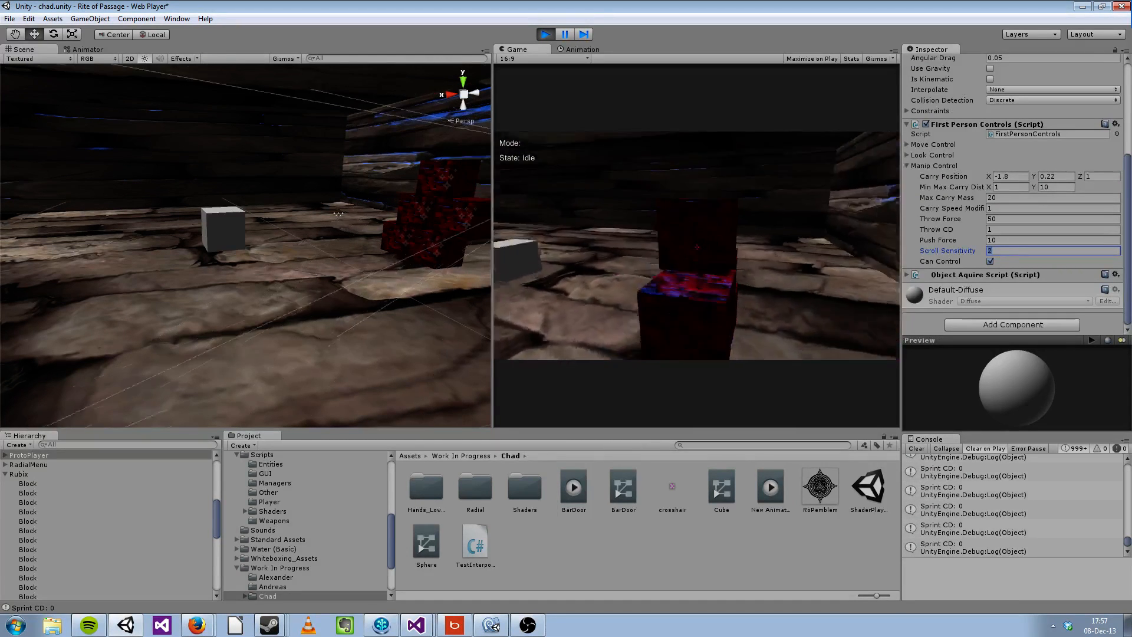
{"action": "left_click", "coordinate": [697, 247]}
{"action": "right_click", "coordinate": [697, 245]}
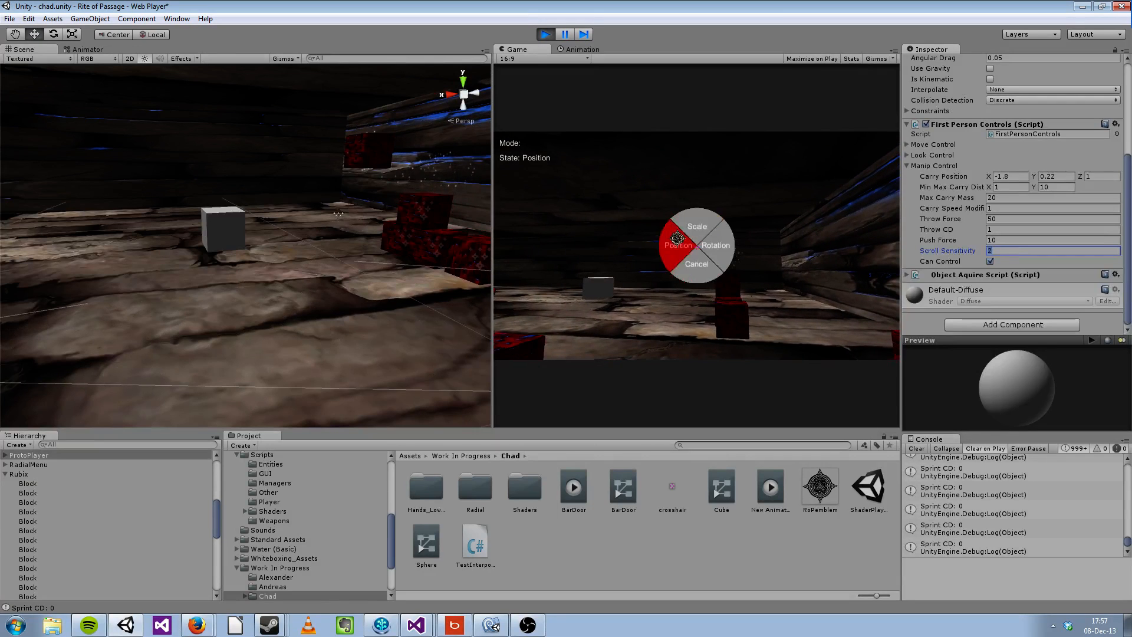
{"action": "left_click", "coordinate": [695, 226]}
{"action": "scroll", "coordinate": [697, 247], "scroll_direction": "up", "scroll_amount": 5}
{"action": "scroll", "coordinate": [697, 247], "scroll_direction": "down", "scroll_amount": 7}
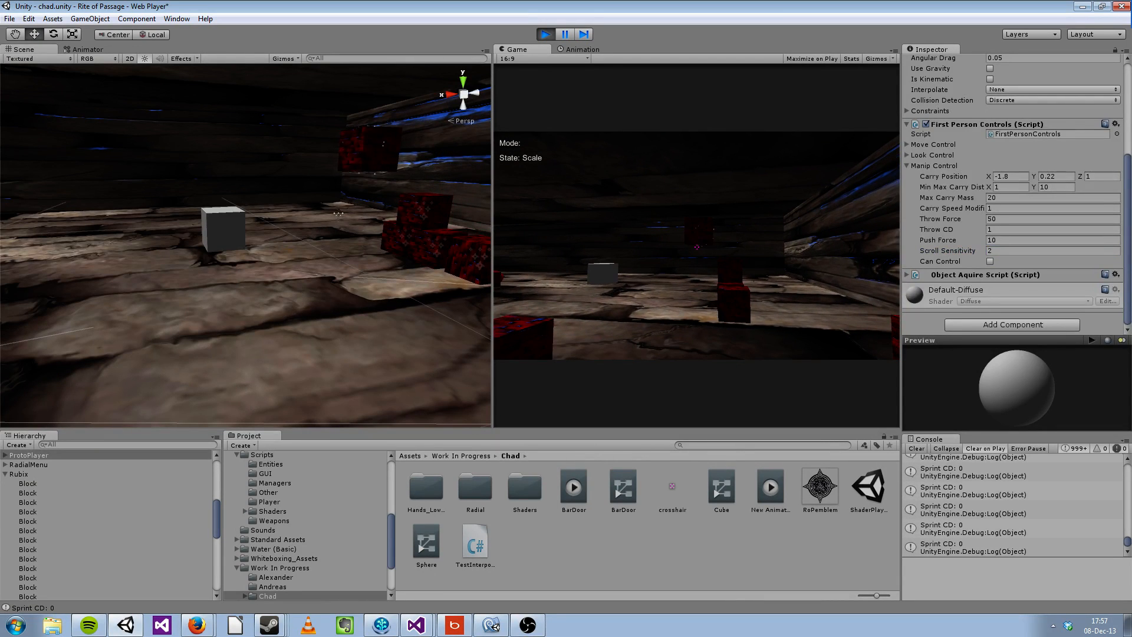
{"action": "scroll", "coordinate": [697, 247], "scroll_direction": "down", "scroll_amount": 2}
Step: Set the player's Scroll Sensitivity to 10 and resume control of the running game
{"action": "key", "text": "Escape"}
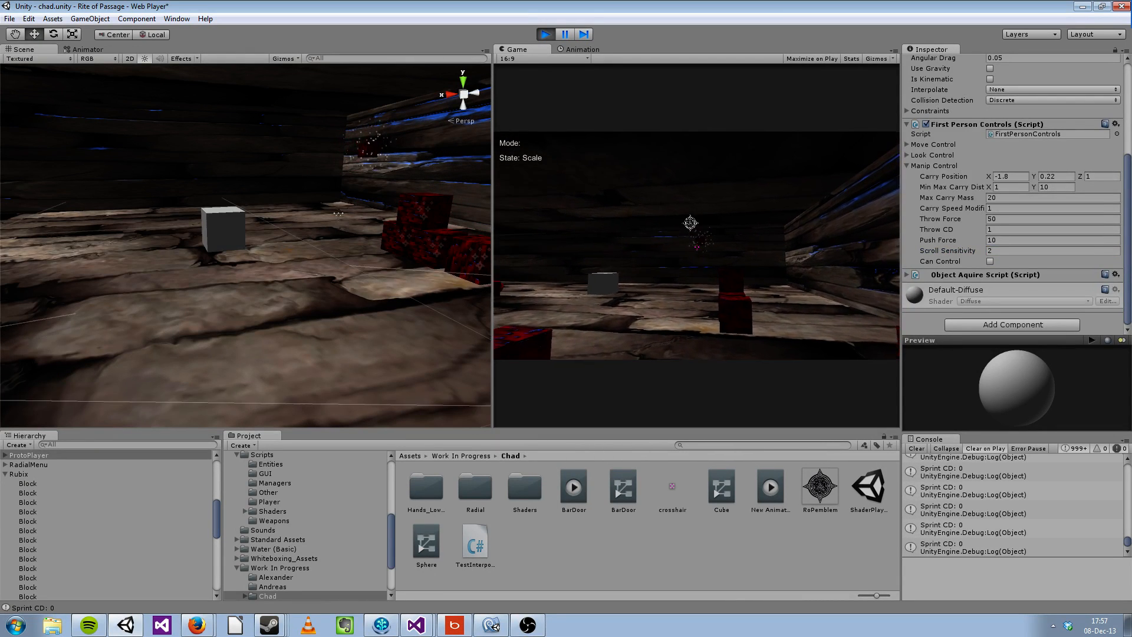
{"action": "left_click", "coordinate": [1000, 248]}
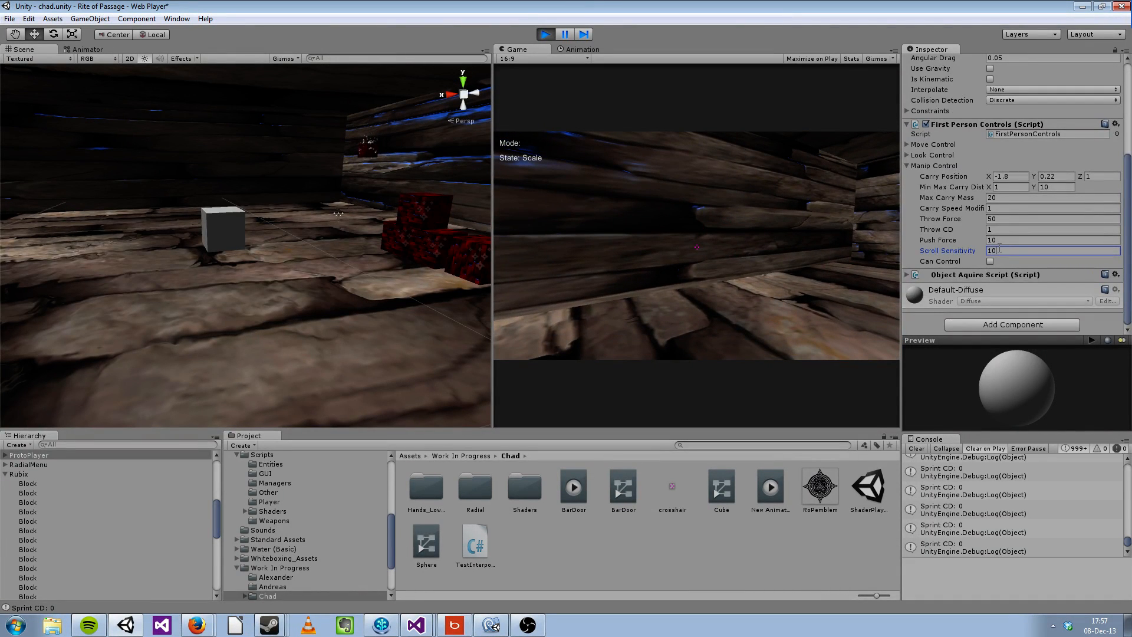
{"action": "left_click", "coordinate": [725, 240]}
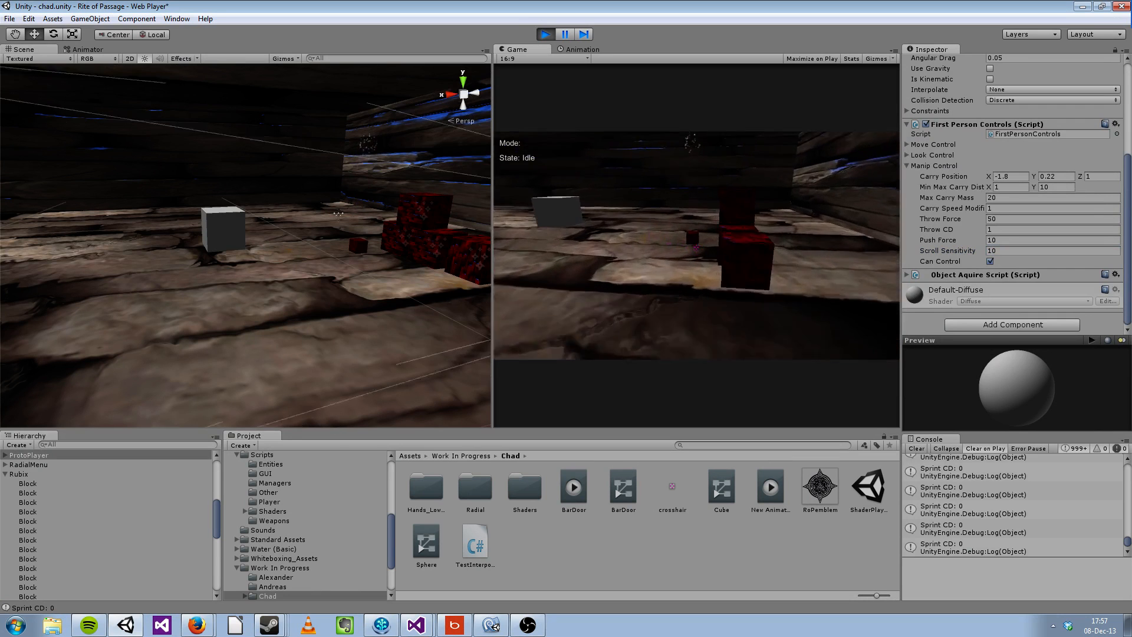
Step: Pick up the small red block and set its manipulation state to Scale
{"action": "left_click", "coordinate": [697, 246]}
{"action": "key", "text": "s"}
{"action": "key", "text": "Tab"}
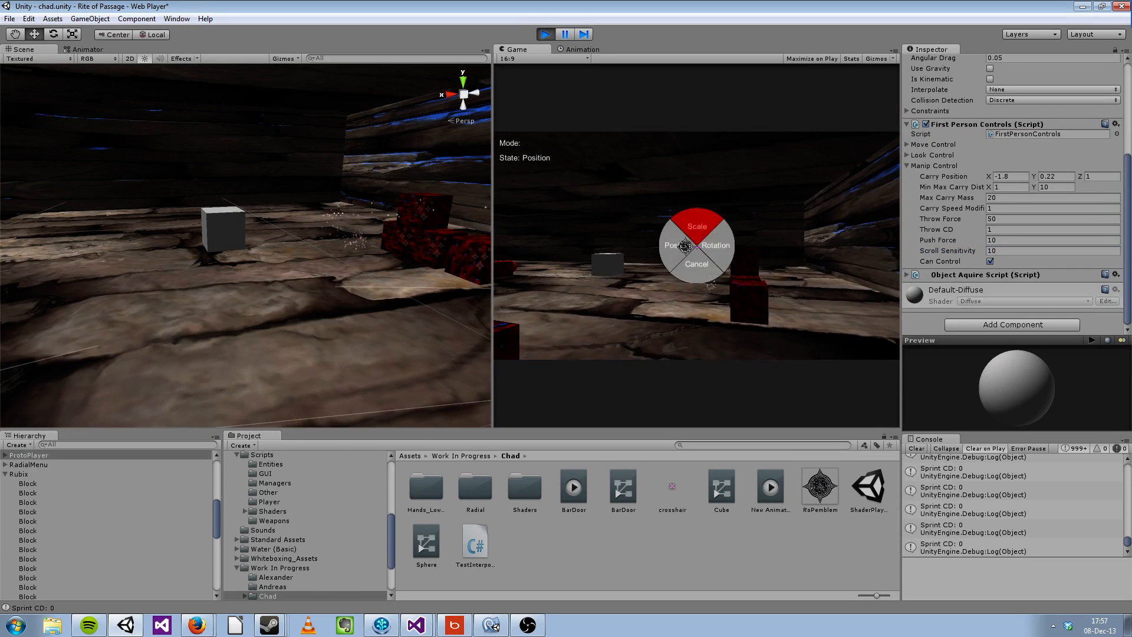
{"action": "left_click", "coordinate": [690, 219]}
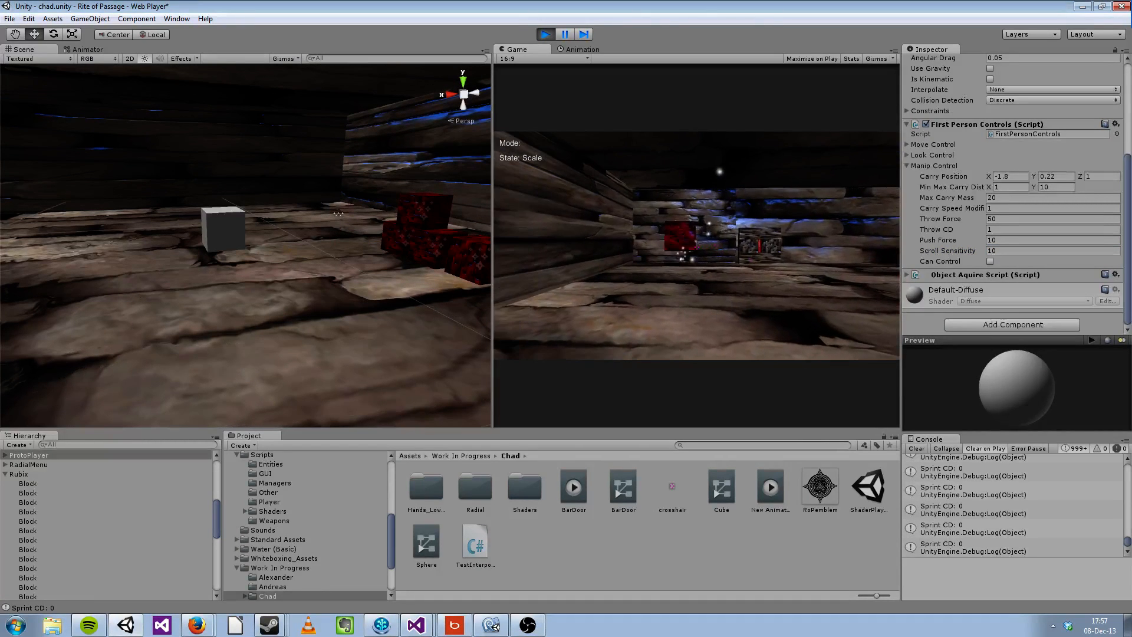
Step: Scale the held red block up and down repeatedly to test the Scroll Sensitivity of 10
{"action": "scroll", "coordinate": [697, 247], "scroll_direction": "up", "scroll_amount": 3}
{"action": "scroll", "coordinate": [697, 246], "scroll_direction": "down", "scroll_amount": 10}
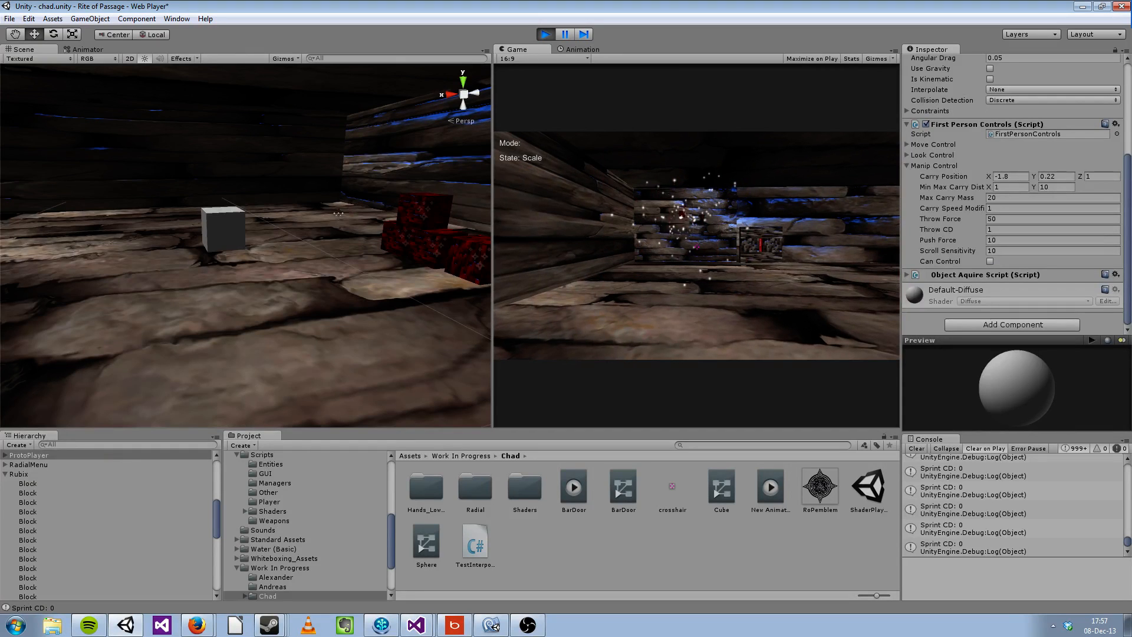
{"action": "scroll", "coordinate": [696, 246], "scroll_direction": "up", "scroll_amount": 3}
{"action": "scroll", "coordinate": [697, 247], "scroll_direction": "up", "scroll_amount": 3}
{"action": "scroll", "coordinate": [697, 246], "scroll_direction": "down", "scroll_amount": 2}
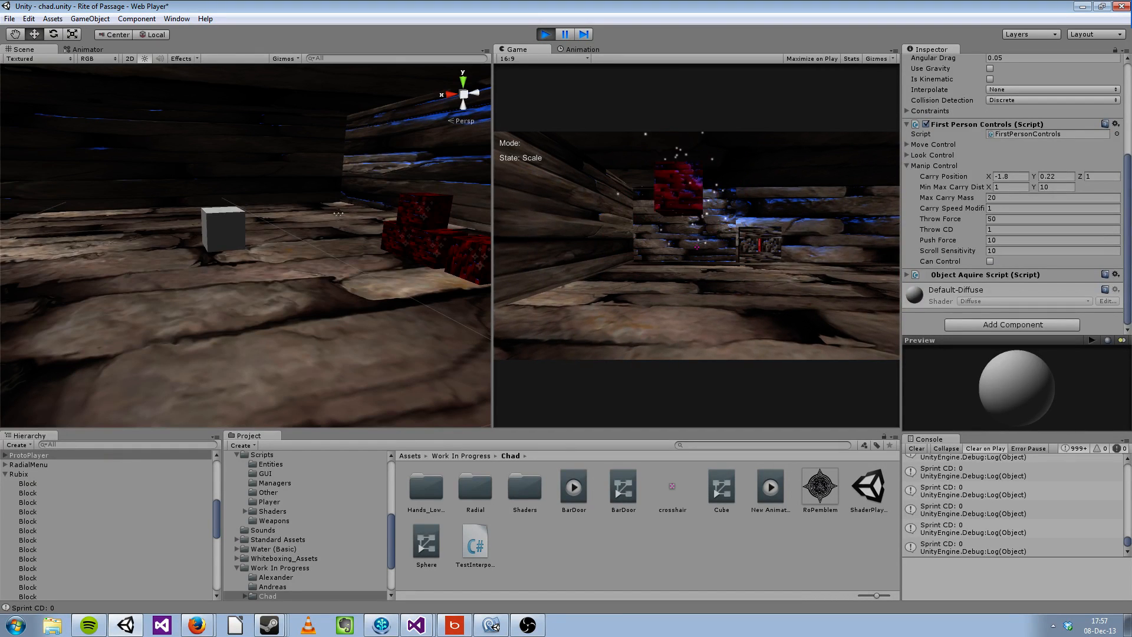
{"action": "scroll", "coordinate": [697, 246], "scroll_direction": "up", "scroll_amount": 3}
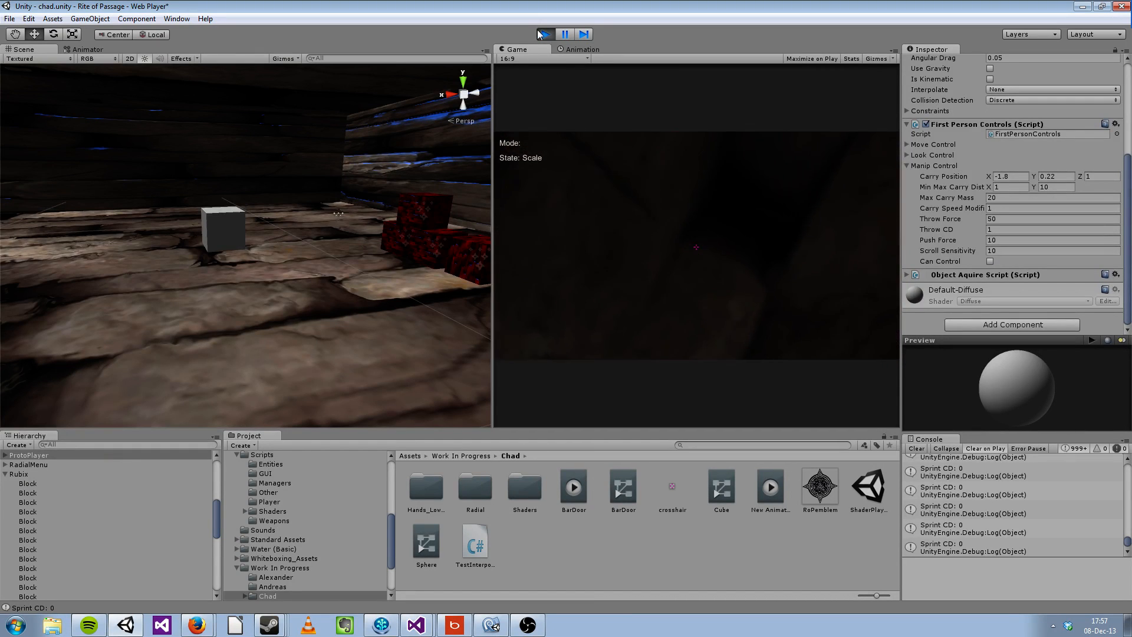
Step: Exit play mode and locate the _GameManager object in the scene hierarchy
{"action": "left_click", "coordinate": [538, 32]}
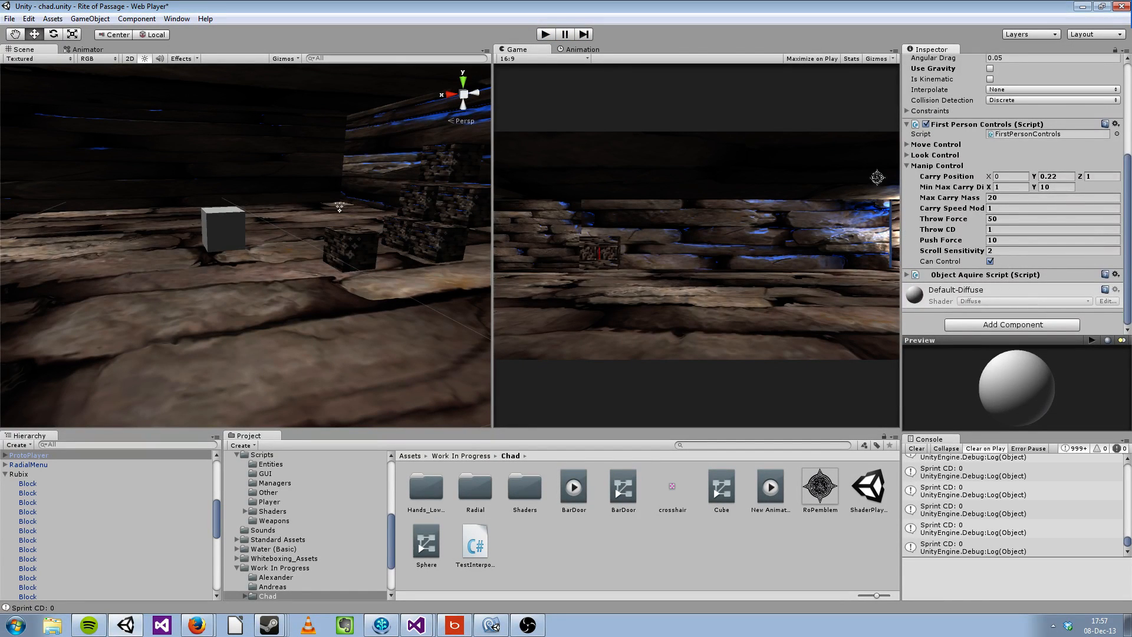
{"action": "scroll", "coordinate": [935, 177], "scroll_direction": "up", "scroll_amount": 5}
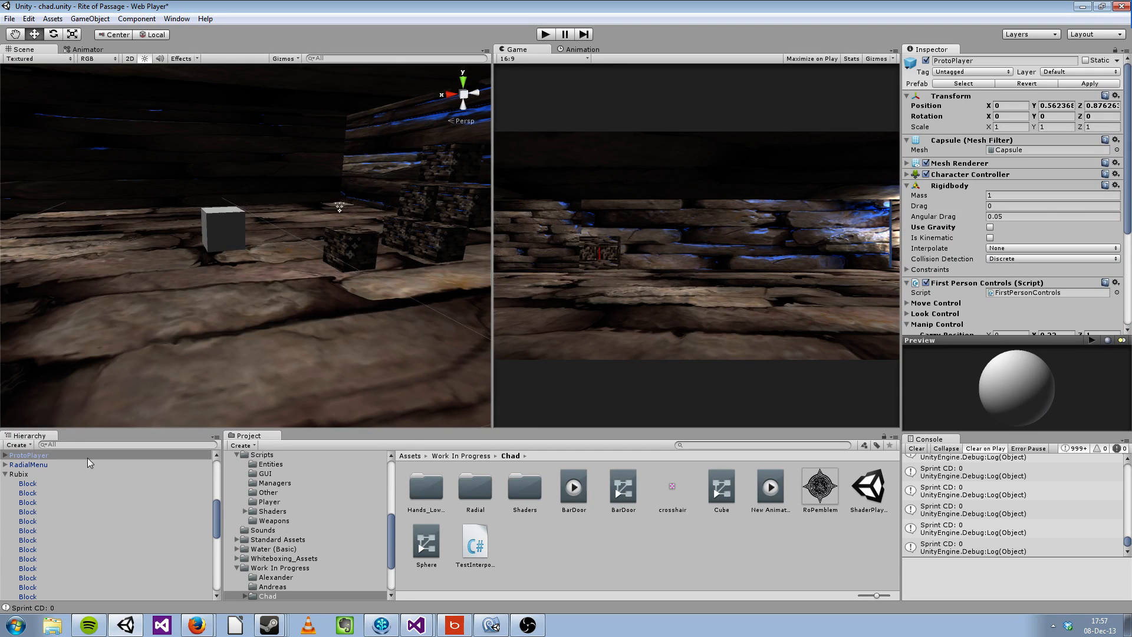
{"action": "scroll", "coordinate": [38, 482], "scroll_direction": "up", "scroll_amount": 5}
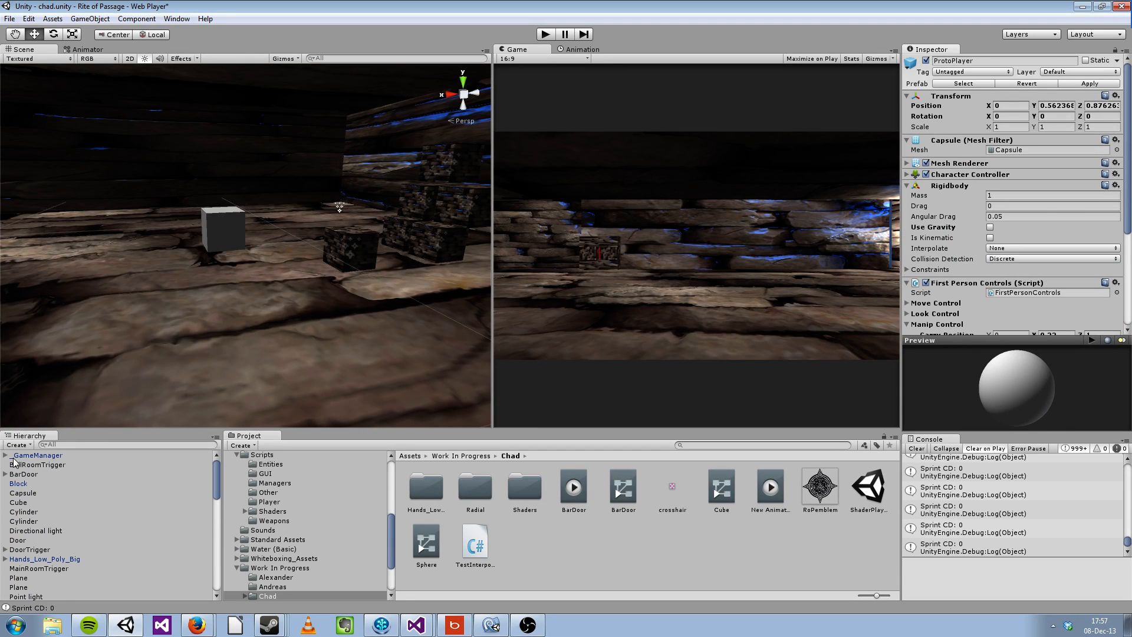